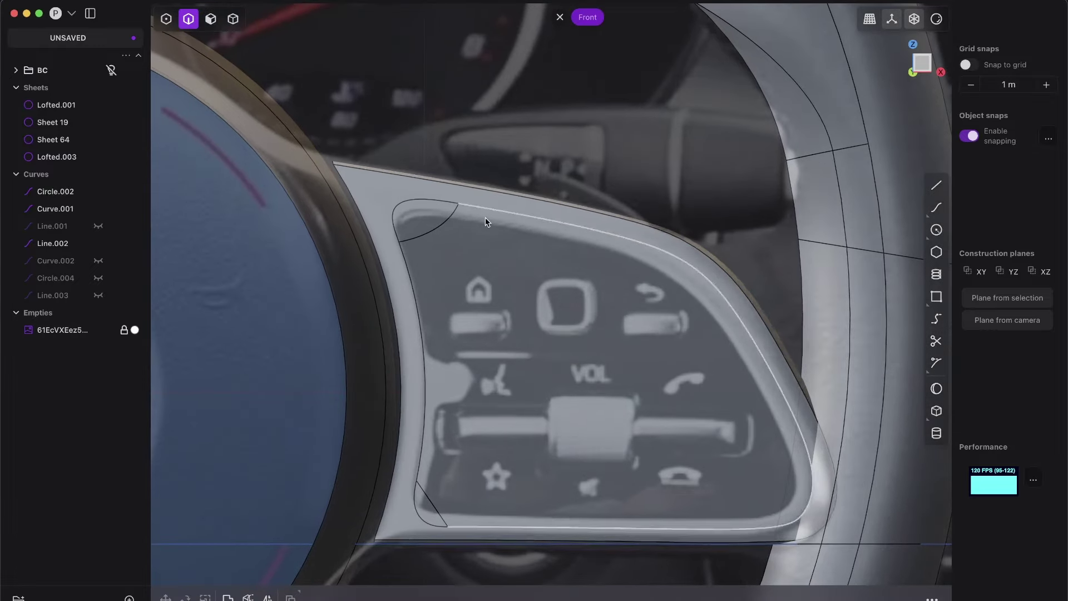
# Examine the right spoke and its inner border curve against the reference photo from front and angled views
pyautogui.scroll(5, 502, 288)
pyautogui.scroll(-5, 502, 288)
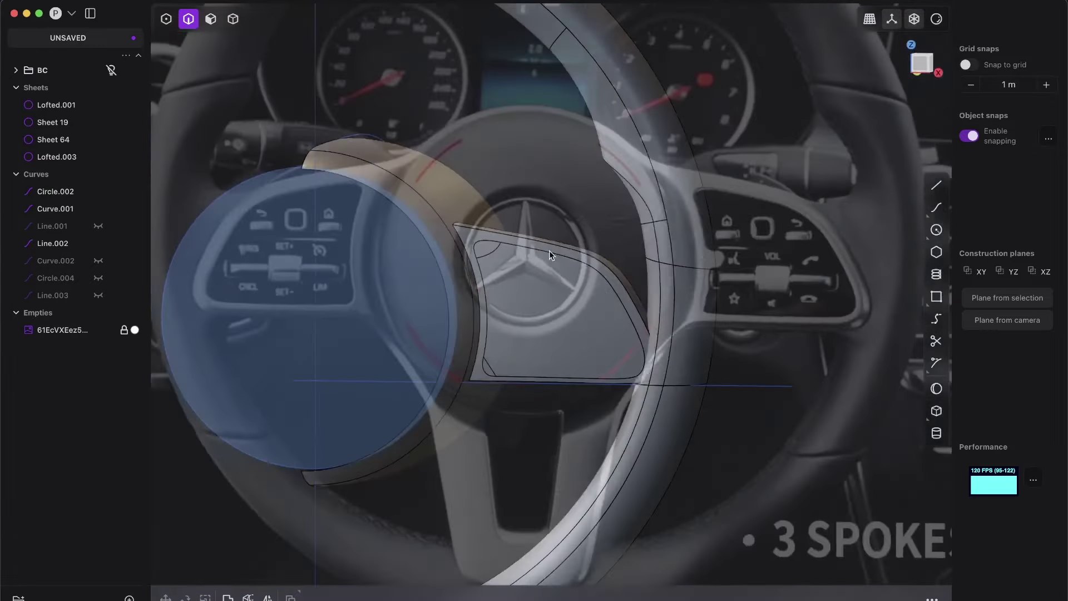
pyautogui.scroll(-2, 556, 299)
pyautogui.scroll(4, 559, 312)
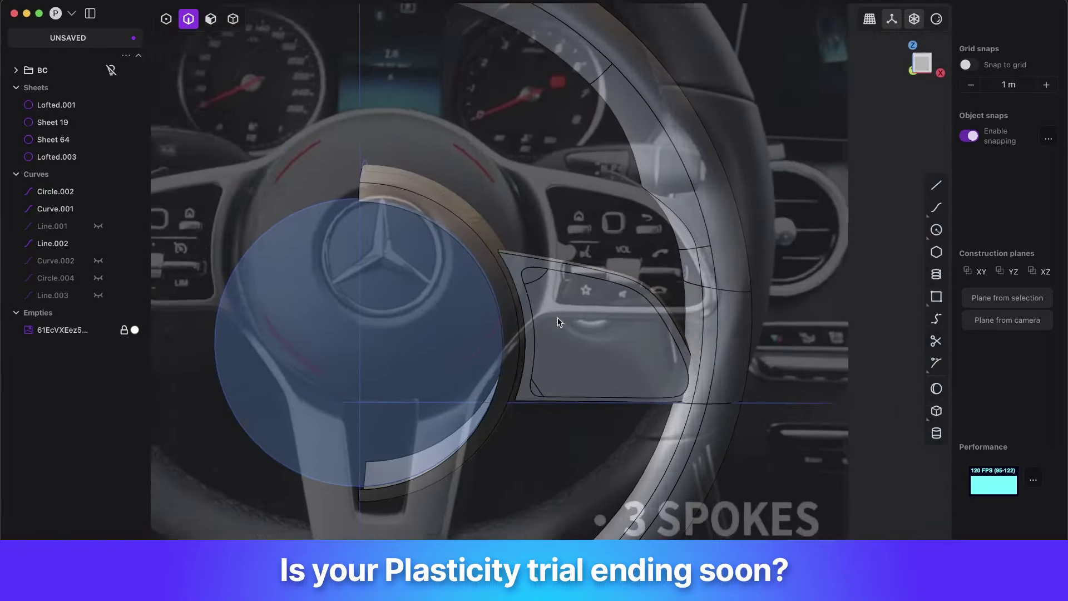
pyautogui.click(918, 65)
pyautogui.scroll(5, 597, 267)
pyautogui.moveTo(543, 264); pyautogui.dragTo(502, 304, button='middle')
pyautogui.scroll(-4, 548, 222)
pyautogui.moveTo(668, 135); pyautogui.dragTo(639, 346, button='middle')
pyautogui.scroll(3, 633, 306)
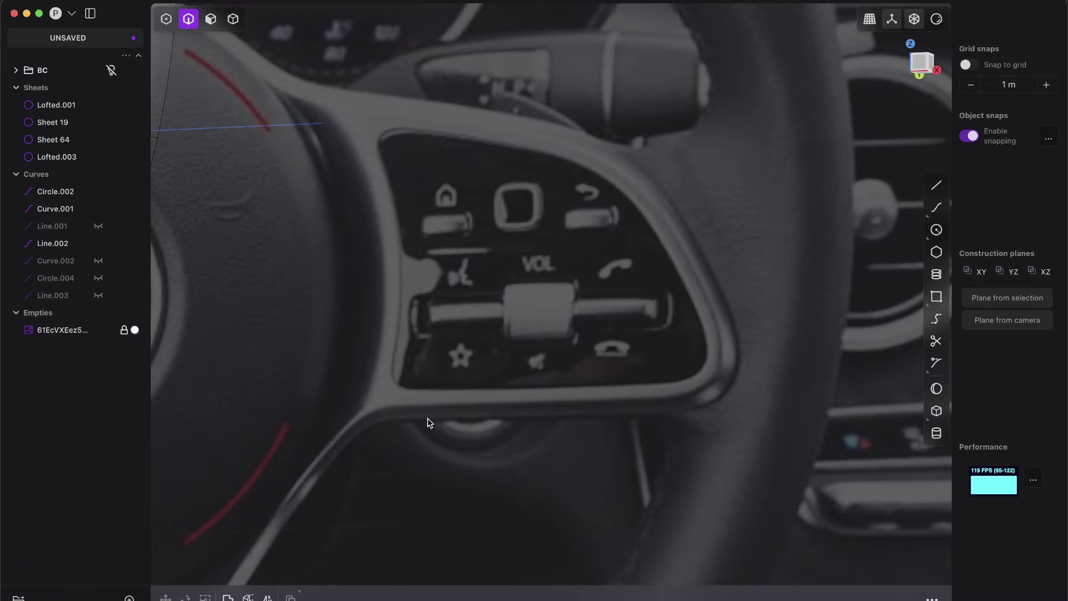
pyautogui.scroll(-4, 366, 353)
pyautogui.moveTo(458, 243); pyautogui.dragTo(329, 291, button='middle')
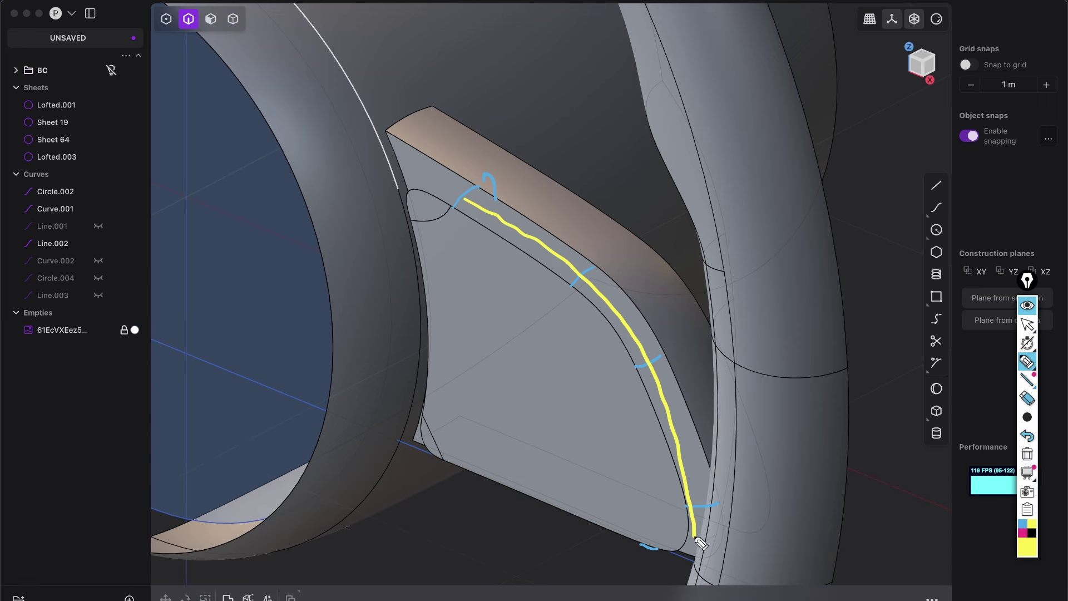
# Clear the annotations and, in front view, draw a line about 0.12 m long from the inner border's upper-left end across the spoke's upper edge
pyautogui.click(1027, 454)
pyautogui.click(1028, 326)
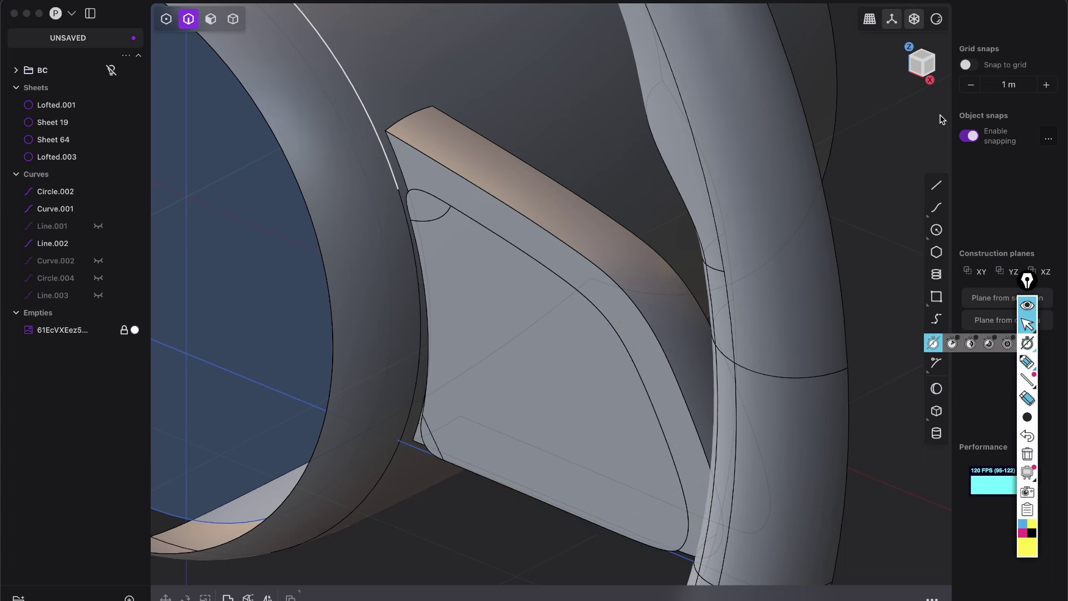
pyautogui.click(916, 69)
pyautogui.click(935, 64)
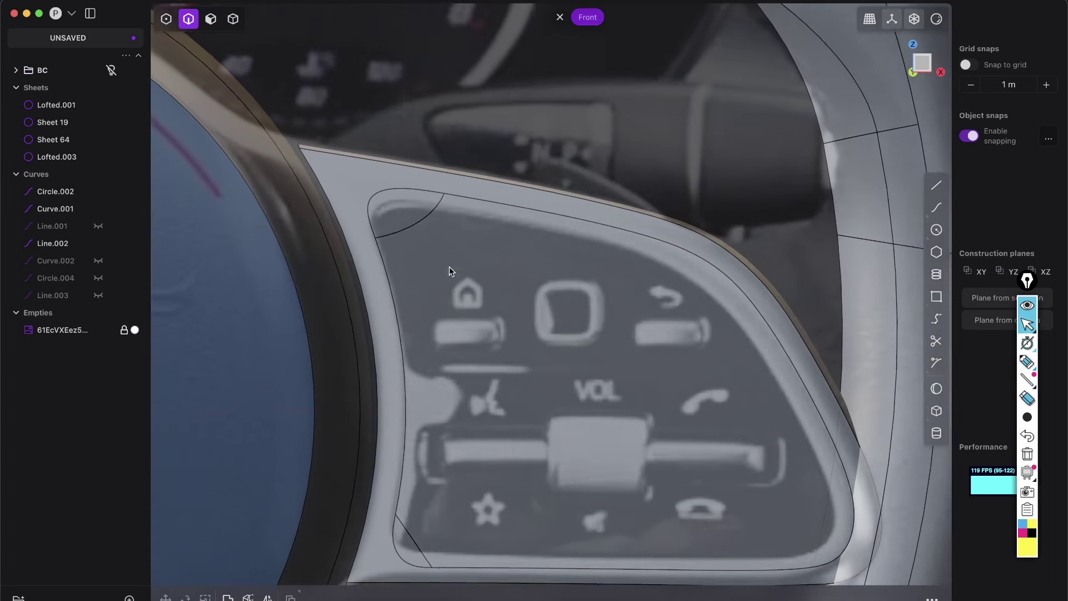
pyautogui.scroll(2, 531, 272)
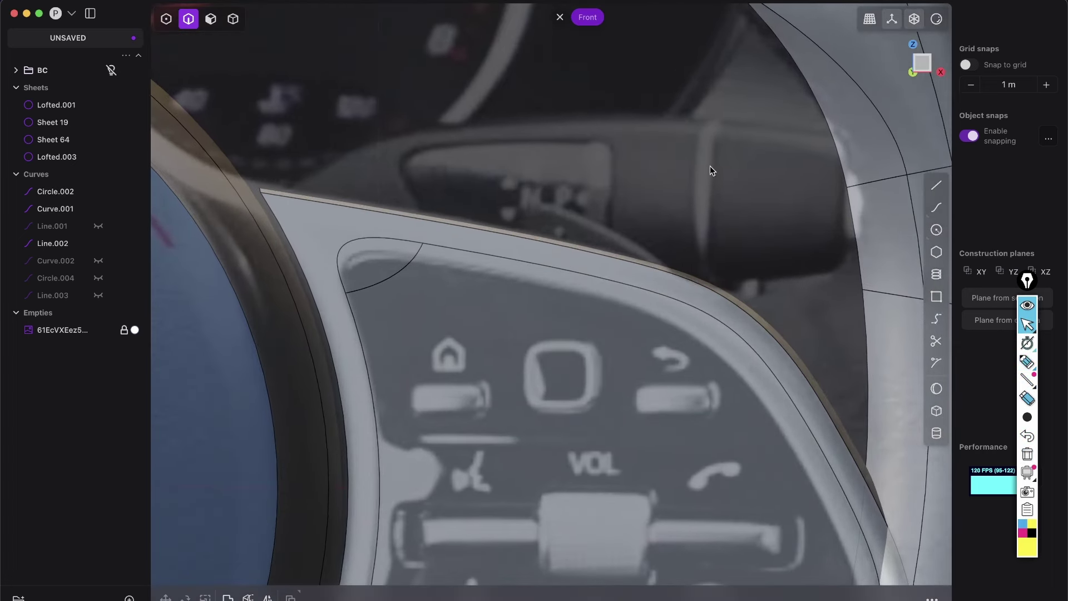
pyautogui.keyDown('shift'); pyautogui.moveTo(448, 243); pyautogui.dragTo(510, 227, button='middle'); pyautogui.keyUp('shift')
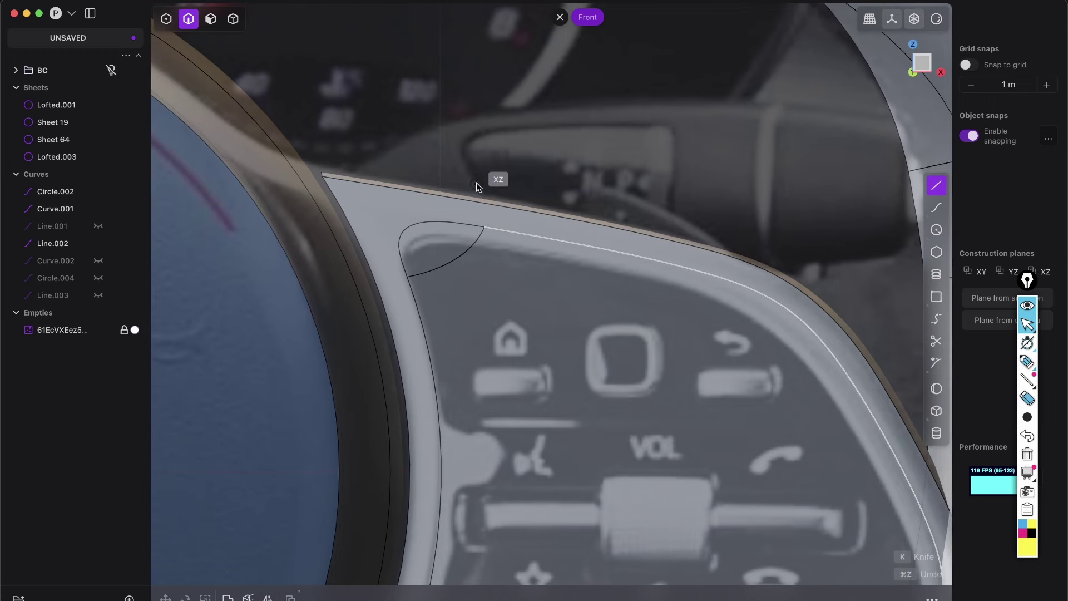
pyautogui.click(479, 214)
pyautogui.click(498, 162)
pyautogui.rightClick(525, 172)
# Draw two more lines, about 0.18 m and 0.15 m long, crossing the curved upper-right border of the spoke
pyautogui.scroll(-3, 698, 272)
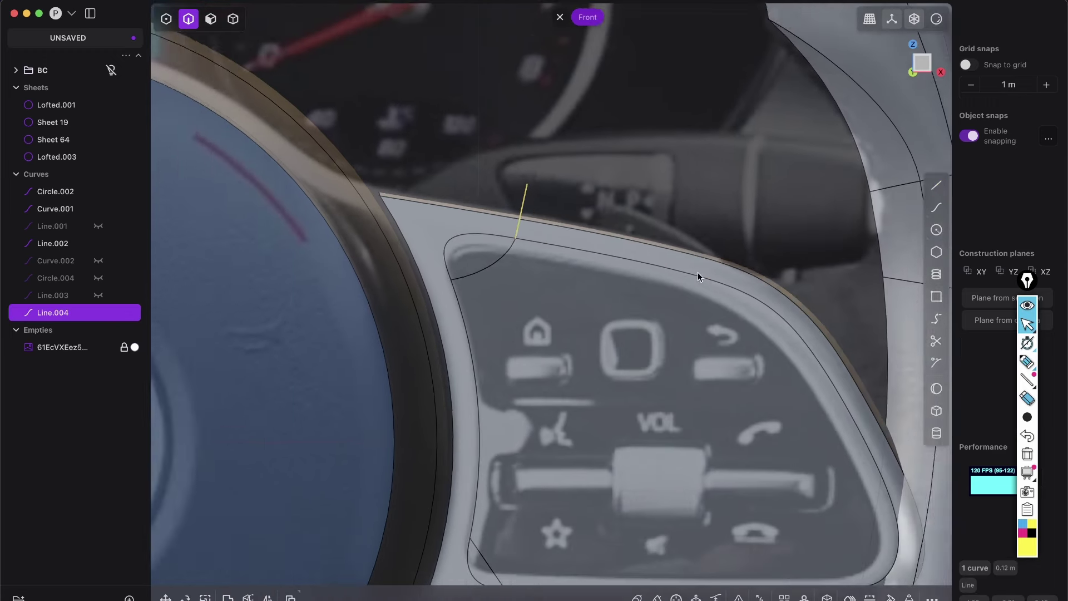
pyautogui.scroll(1, 695, 273)
pyautogui.keyDown('shift'); pyautogui.moveTo(694, 273); pyautogui.dragTo(663, 245, button='middle'); pyautogui.keyUp('shift')
pyautogui.scroll(2, 663, 249)
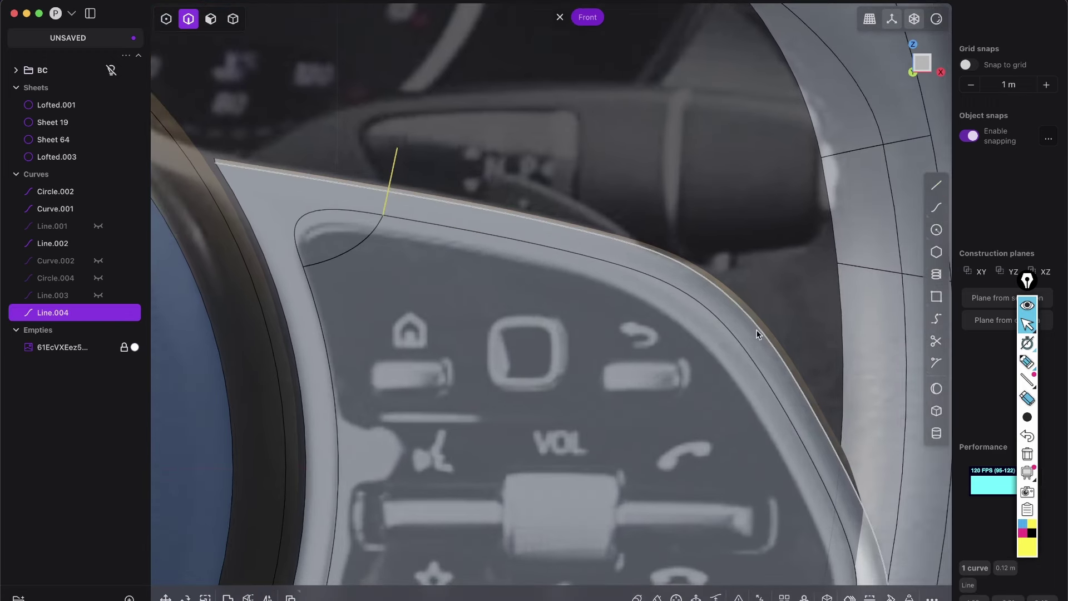
pyautogui.press('l')
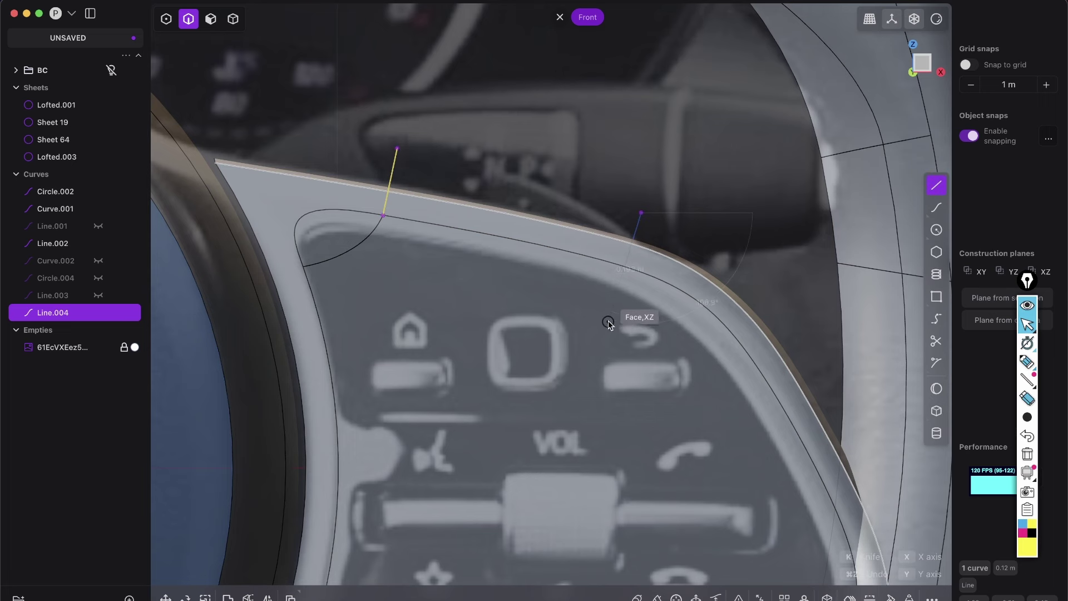
pyautogui.click(696, 286)
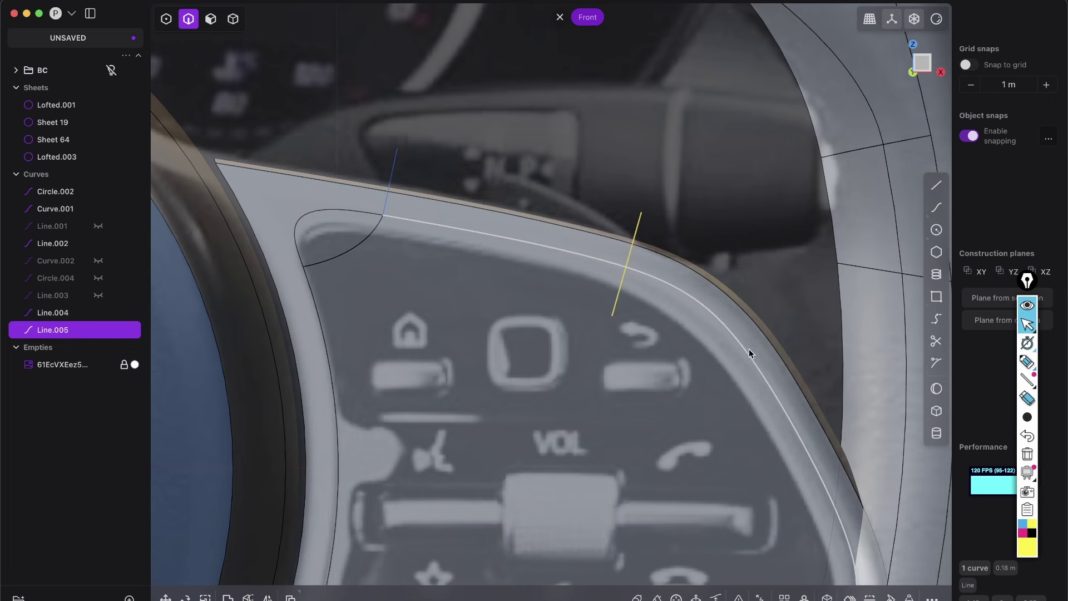
pyautogui.click(719, 374)
pyautogui.keyDown('shift'); pyautogui.moveTo(753, 390); pyautogui.dragTo(636, 213, button='middle'); pyautogui.keyUp('shift')
pyautogui.keyDown('shift'); pyautogui.moveTo(705, 365); pyautogui.dragTo(677, 296, button='middle'); pyautogui.keyUp('shift')
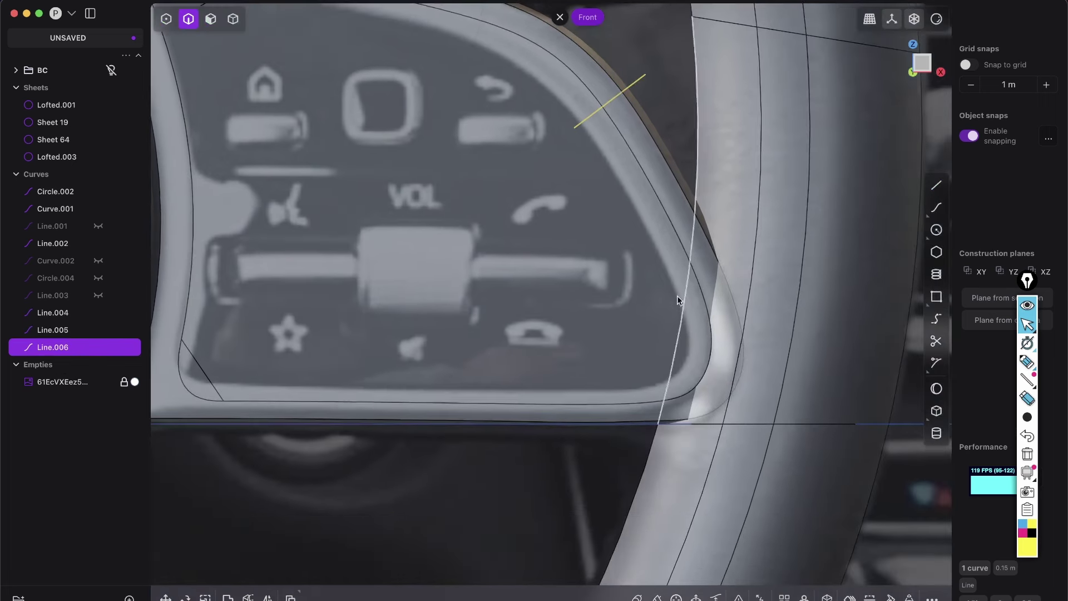
pyautogui.press('Escape')
# Hide the lofted steering wheel rim surface
pyautogui.scroll(-5, 676, 312)
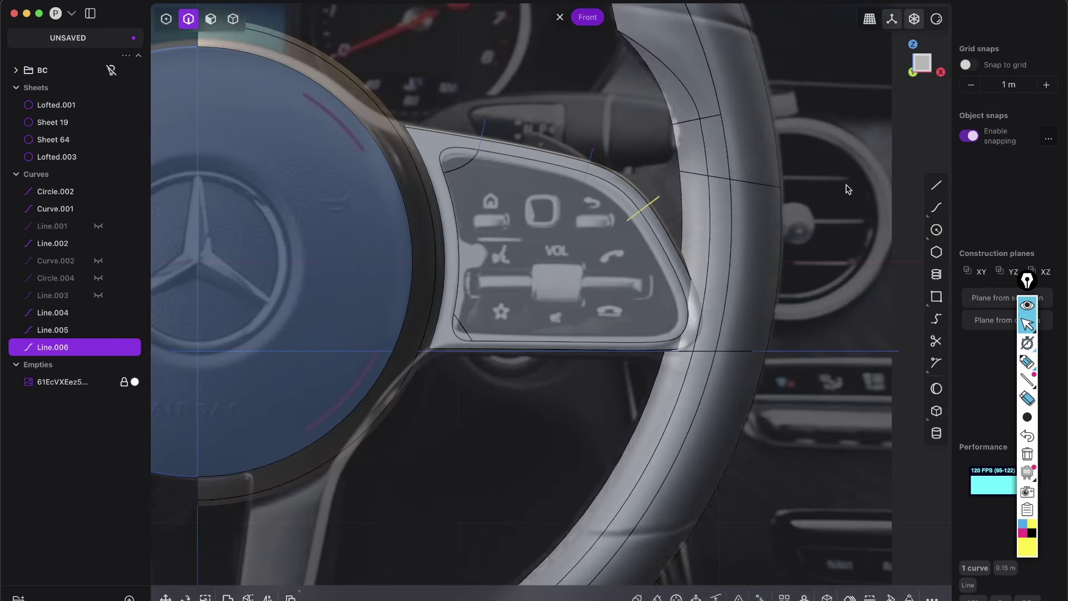
pyautogui.click(847, 189)
pyautogui.press('5')
pyautogui.click(754, 222)
pyautogui.press('h')
pyautogui.scroll(3, 666, 229)
pyautogui.scroll(-4, 548, 303)
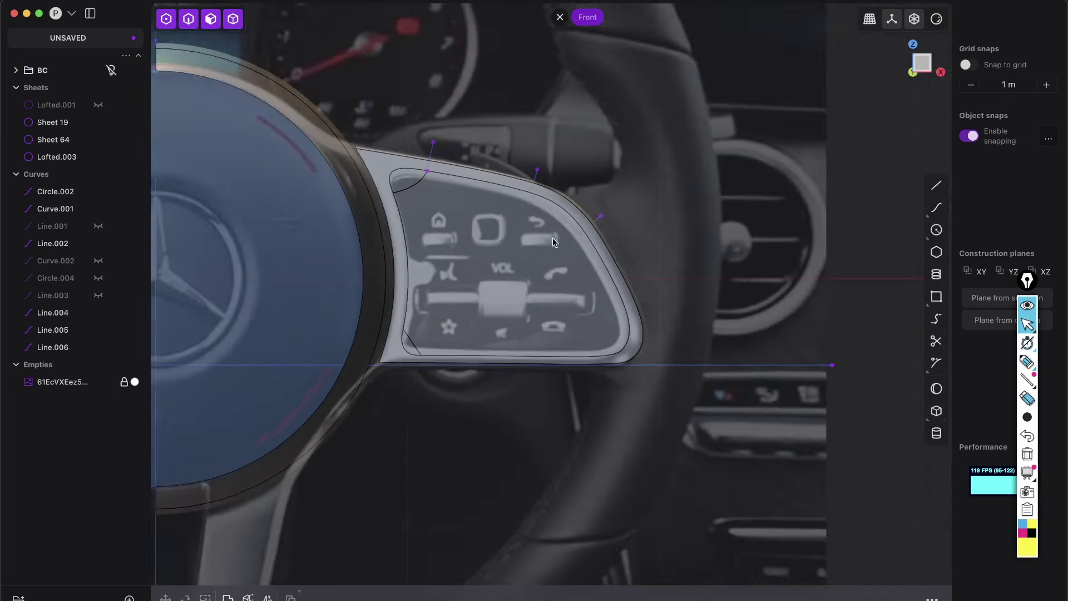
# Hide the round hub sheet together with its circle and the long line curve
pyautogui.keyDown('shift'); pyautogui.moveTo(262, 518); pyautogui.dragTo(482, 369, button='middle'); pyautogui.keyUp('shift')
pyautogui.moveTo(482, 369); pyautogui.dragTo(348, 175)
pyautogui.press('e')
pyautogui.press('Escape')
pyautogui.press('Escape')
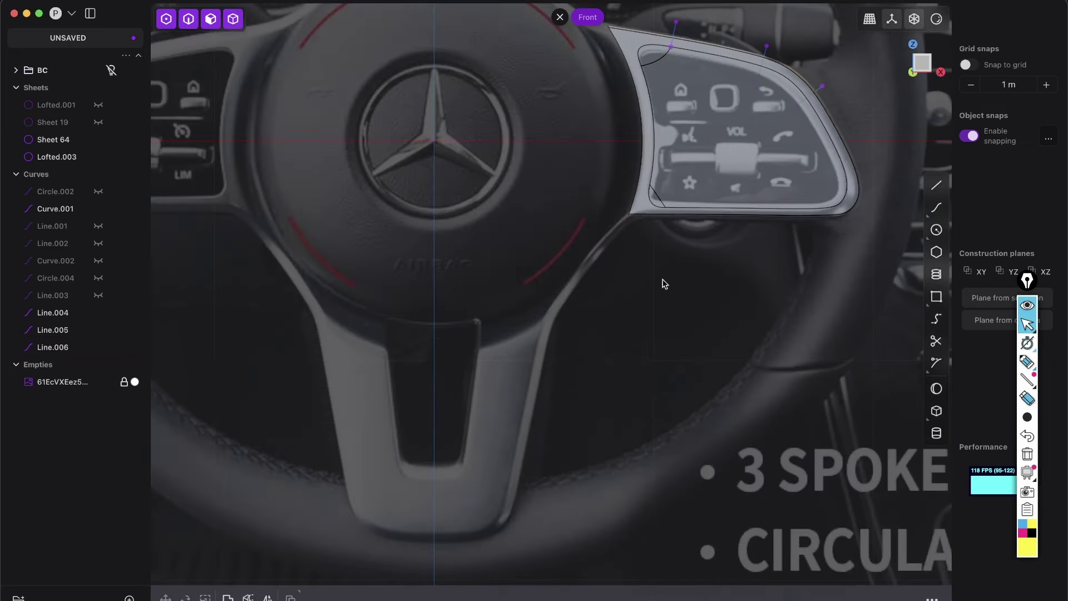
# Draw a line about 0.31 m long across the spoke's right border, above the lower-right corner
pyautogui.scroll(8, 652, 217)
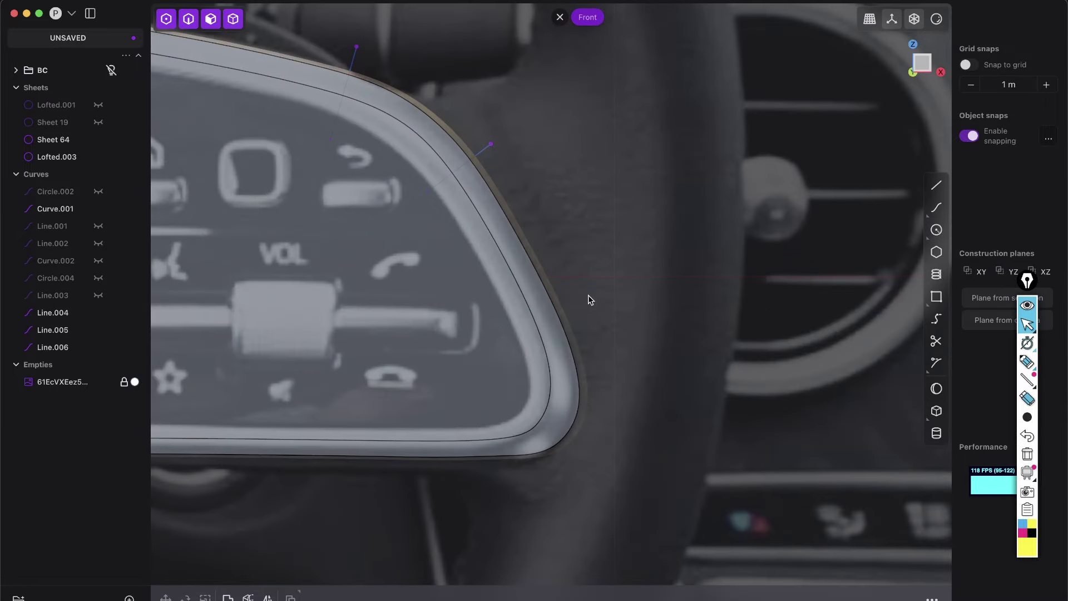
pyautogui.hotkey('shift', 'a')
pyautogui.click(502, 356)
pyautogui.click(665, 334)
pyautogui.keyDown('shift'); pyautogui.moveTo(588, 410); pyautogui.dragTo(718, 341, button='middle'); pyautogui.keyUp('shift')
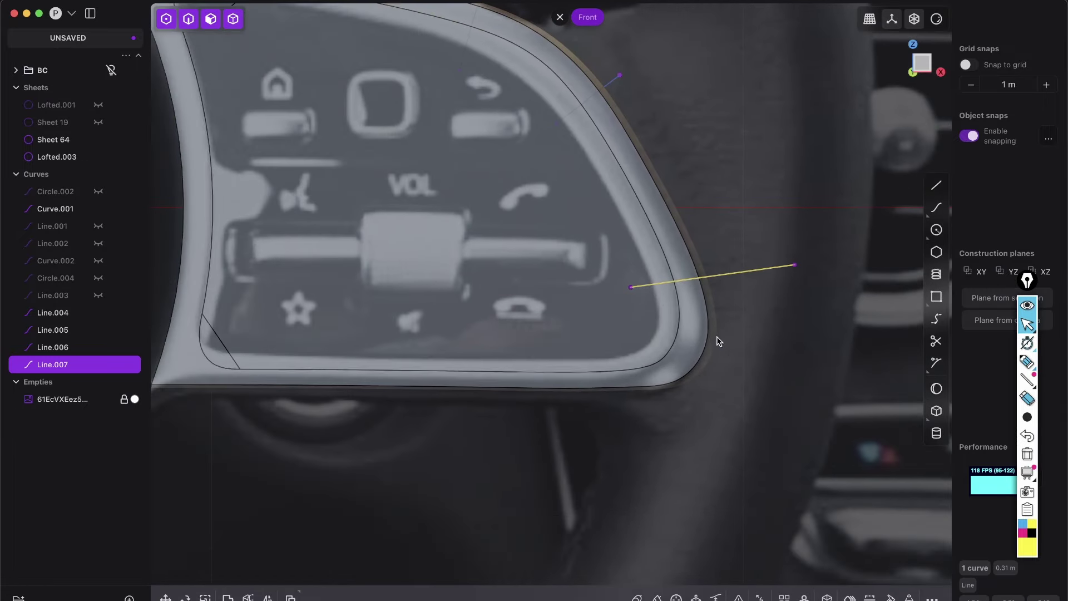
# Draw a line about 0.18 m long across the bottom border near the right corner, and one about 0.1 m long at its lower-left end
pyautogui.click(633, 440)
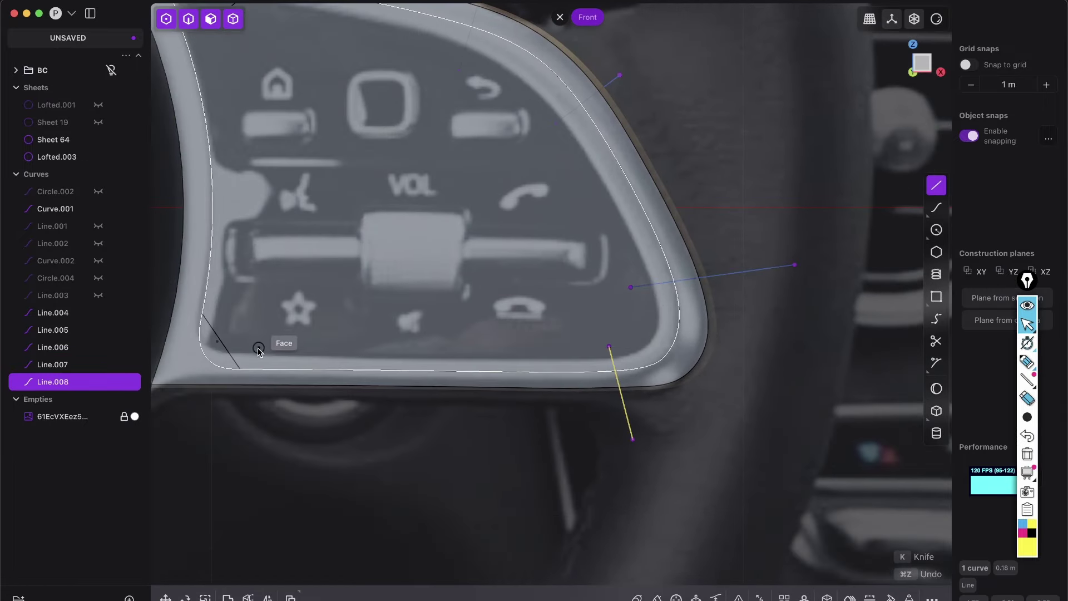
pyautogui.click(240, 369)
pyautogui.click(256, 416)
pyautogui.scroll(-5, 334, 357)
pyautogui.press('Escape')
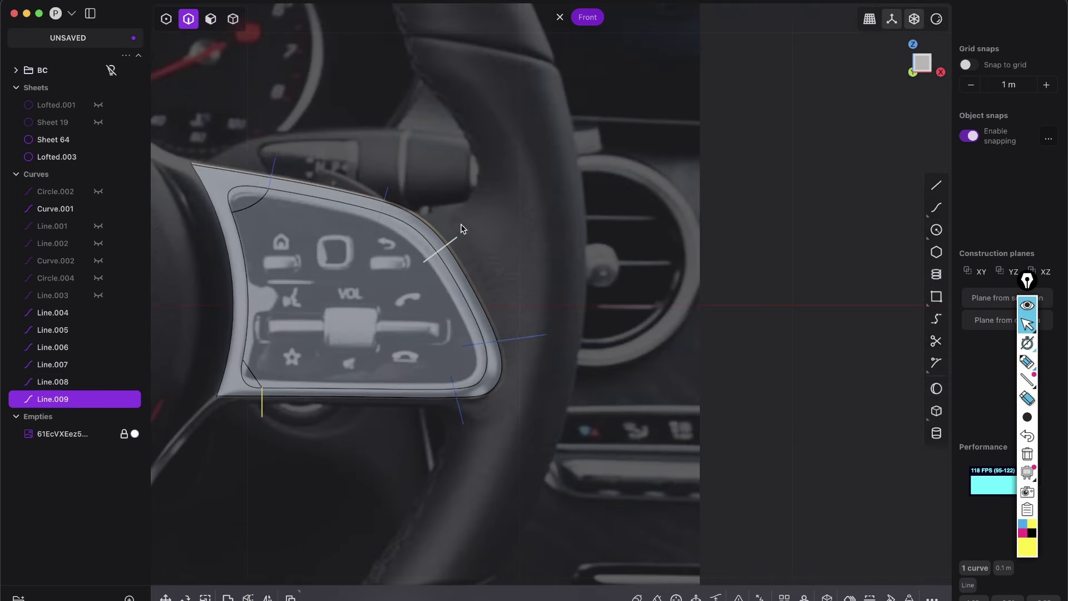
# Imprint the six crossing lines onto the spoke's inner panel sheet
pyautogui.keyDown('shift'); pyautogui.click(455, 243); pyautogui.keyUp('shift')
pyautogui.keyDown('shift'); pyautogui.click(515, 340); pyautogui.keyUp('shift')
pyautogui.keyDown('shift'); pyautogui.click(459, 405); pyautogui.keyUp('shift')
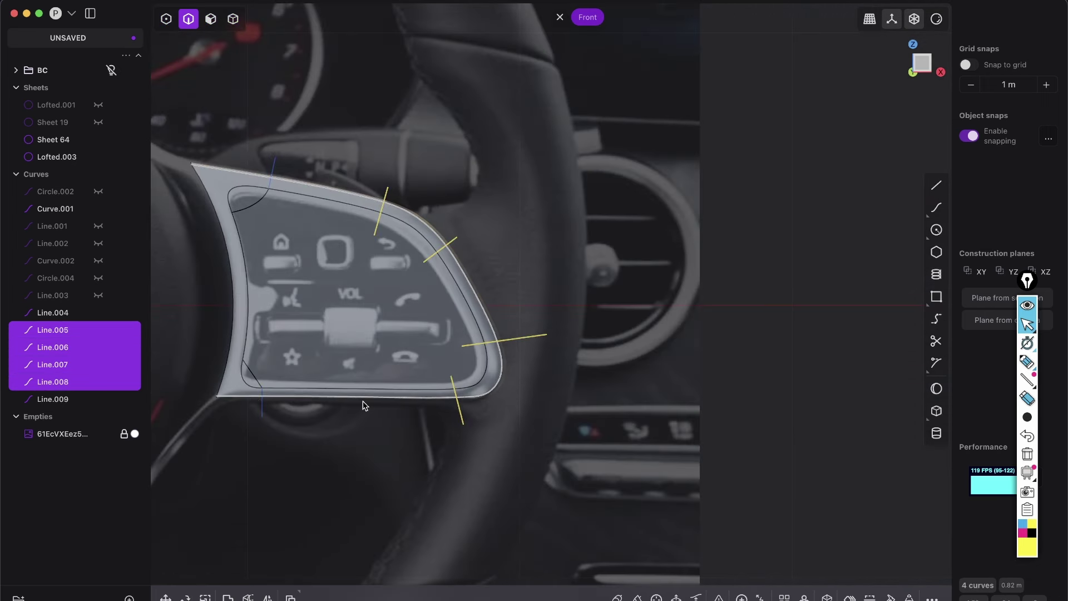
pyautogui.keyDown('shift'); pyautogui.moveTo(325, 280); pyautogui.dragTo(434, 246, button='middle'); pyautogui.keyUp('shift')
pyautogui.scroll(3, 434, 245)
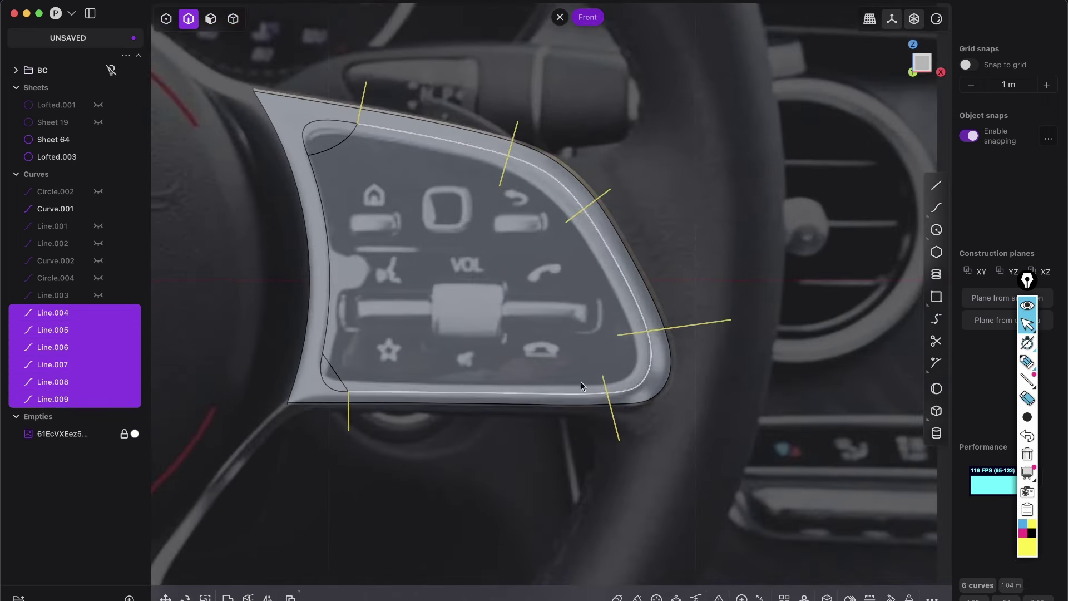
pyautogui.press('i')
pyautogui.click(619, 256)
pyautogui.press('Return')
# Imprint the same six lines onto the spoke's lofted outer surface, using the Vector method with direction 0, 1, 0
pyautogui.moveTo(620, 255); pyautogui.dragTo(614, 213, button='middle')
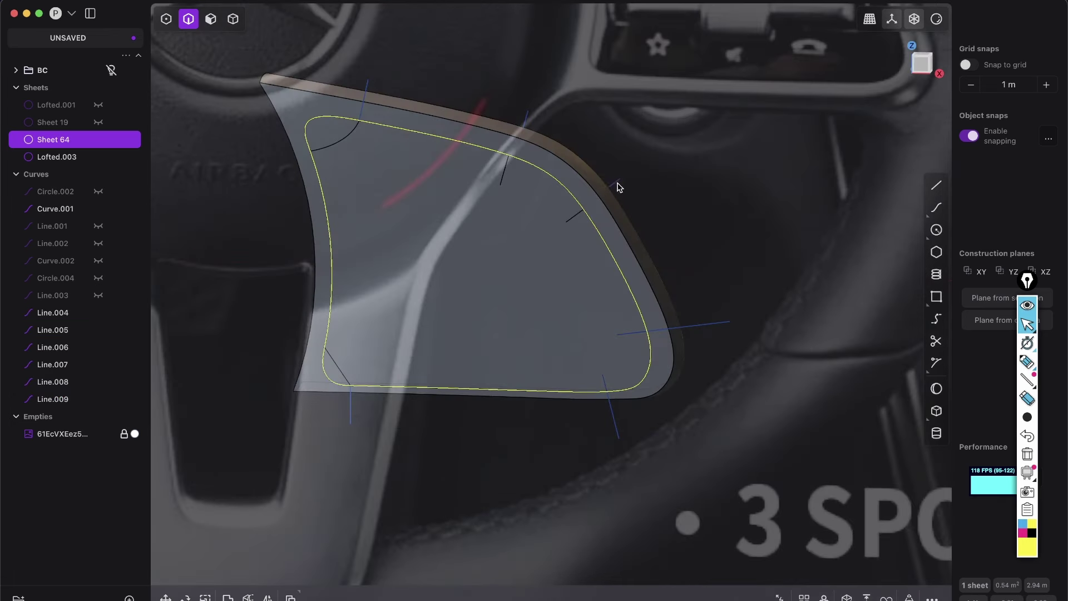
pyautogui.keyDown('shift'); pyautogui.click(619, 185); pyautogui.keyUp('shift')
pyautogui.keyDown('shift'); pyautogui.click(520, 129); pyautogui.keyUp('shift')
pyautogui.keyDown('shift'); pyautogui.click(718, 323); pyautogui.keyUp('shift')
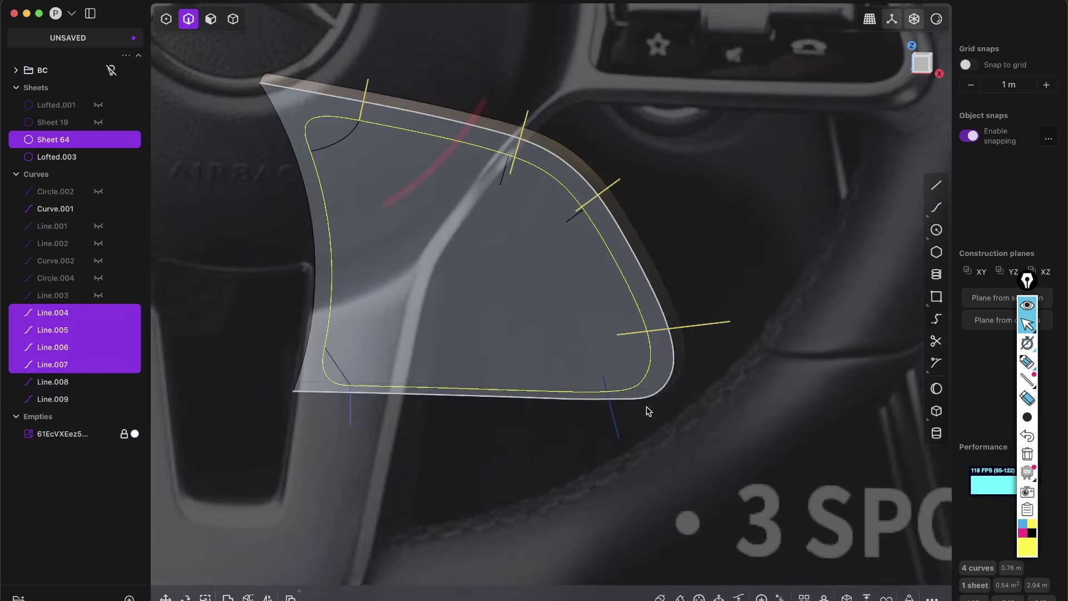
pyautogui.keyDown('shift'); pyautogui.click(614, 422); pyautogui.keyUp('shift')
pyautogui.press('i')
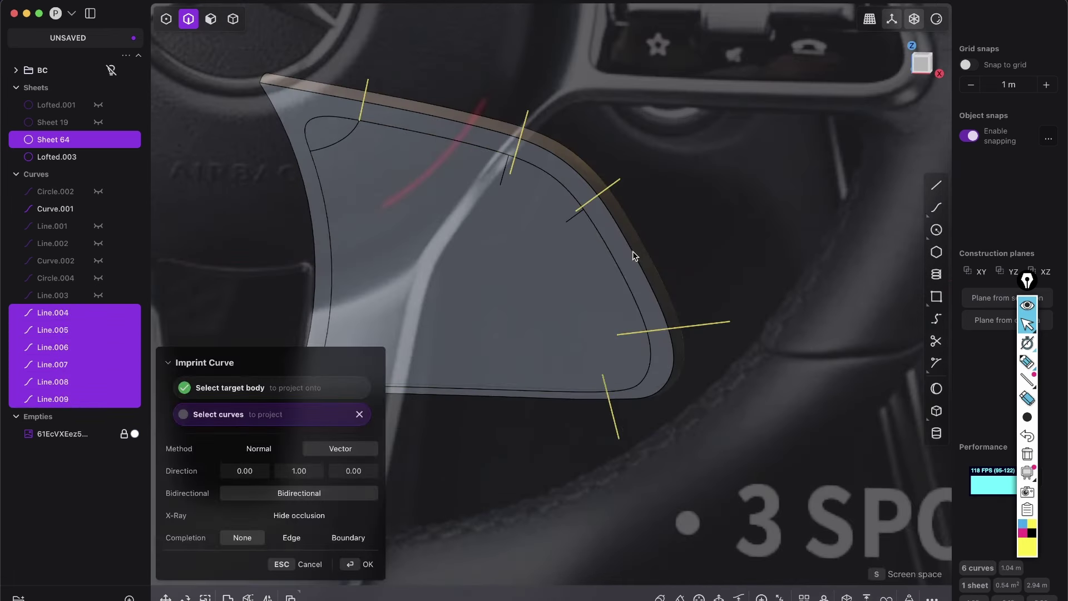
pyautogui.moveTo(633, 255); pyautogui.dragTo(648, 242, button='middle')
pyautogui.press('Return')
pyautogui.click(737, 165)
# Try to bridge the imprinted edges of the outer surface and inner panel at the second crossing, with G1 start and G0 end curvature
pyautogui.moveTo(677, 191); pyautogui.dragTo(470, 132, button='middle')
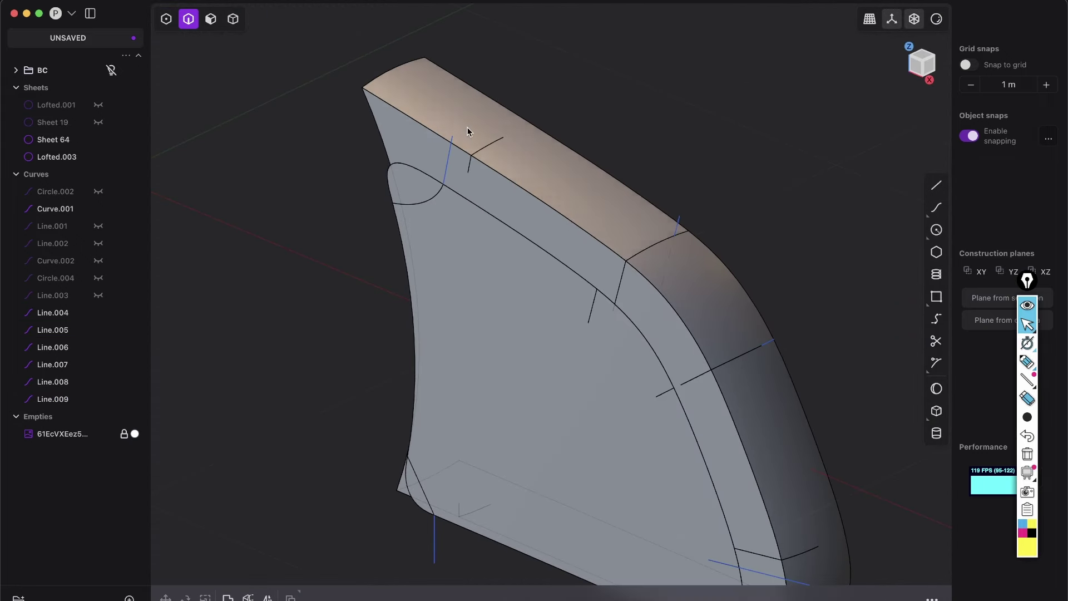
pyautogui.click(642, 260)
pyautogui.press('f')
pyautogui.press('b')
pyautogui.keyDown('shift'); pyautogui.moveTo(644, 332); pyautogui.dragTo(546, 255, button='middle'); pyautogui.keyUp('shift')
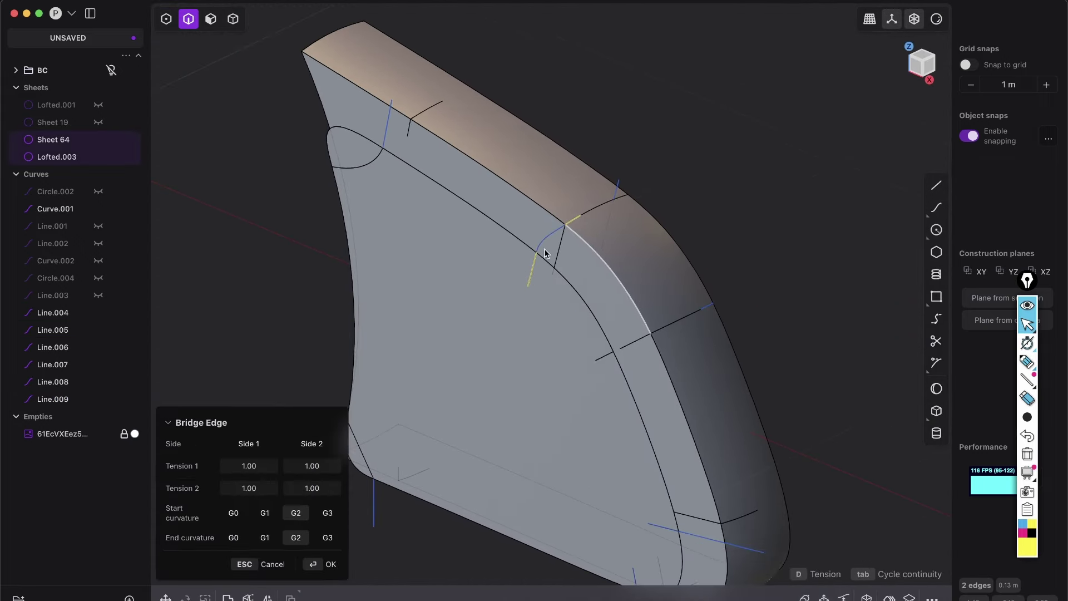
pyautogui.scroll(3, 546, 255)
pyautogui.click(265, 513)
pyautogui.moveTo(570, 312); pyautogui.dragTo(548, 294, button='middle')
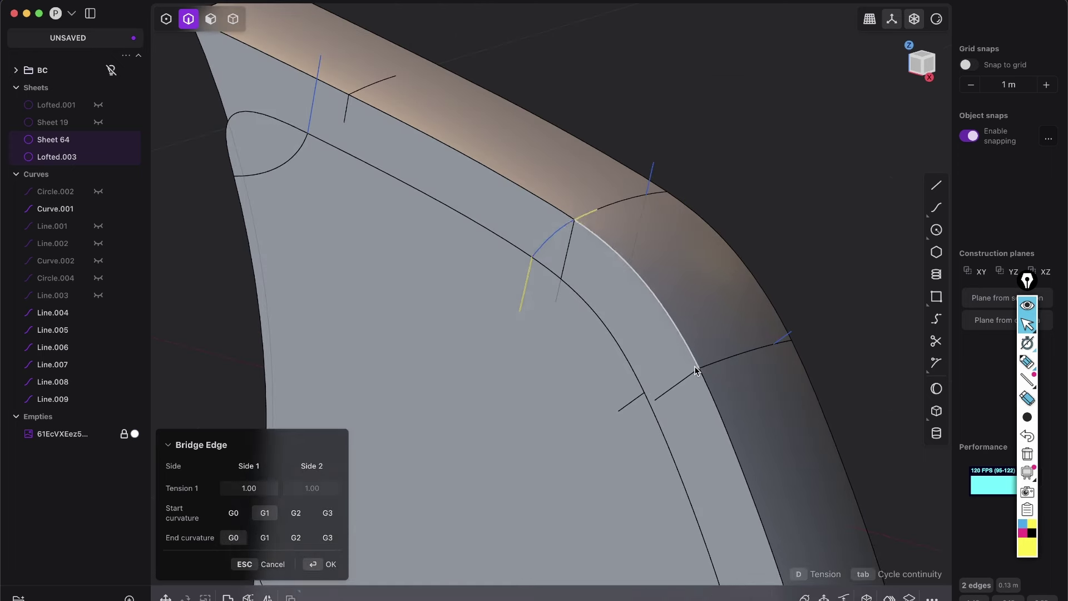
pyautogui.press('Return')
# Try to bridge the outer surface's and inner panel's imprinted edges at the third and first crossings as well
pyautogui.click(710, 368)
pyautogui.press('b')
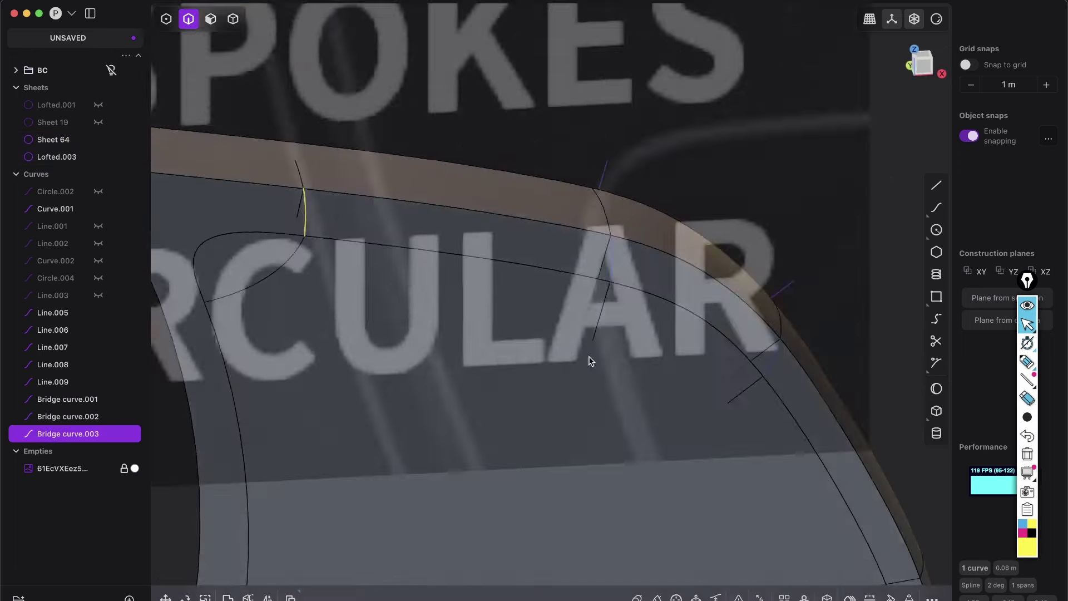
pyautogui.moveTo(589, 360); pyautogui.dragTo(444, 187, button='middle')
# Try to loft between the upper outer edge and the inner border edge, using the bridge curves at both ends as guides
pyautogui.click(444, 187)
pyautogui.press('f')
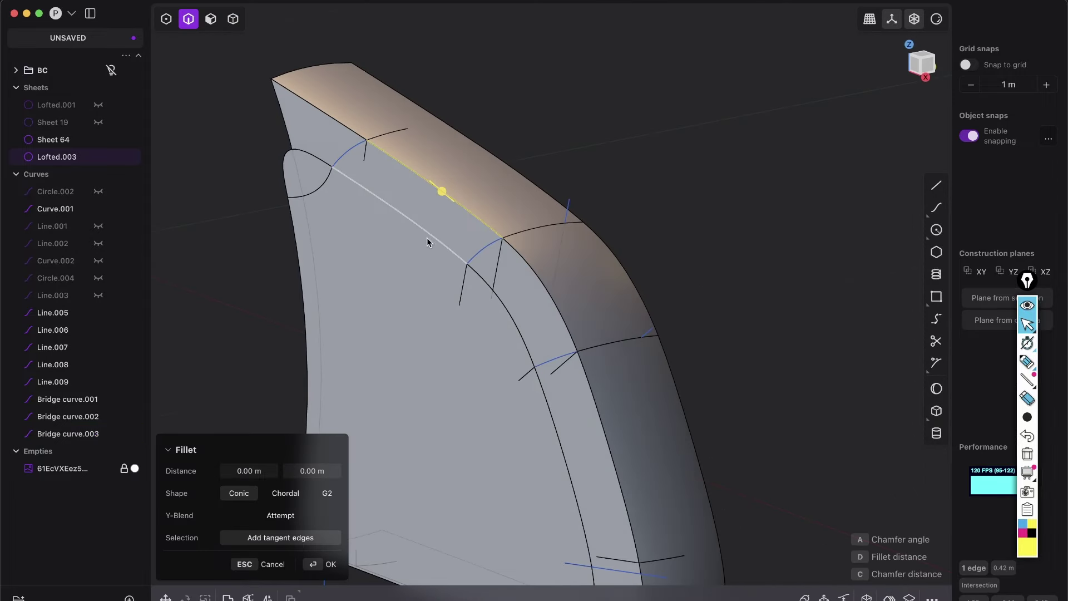
pyautogui.press('l')
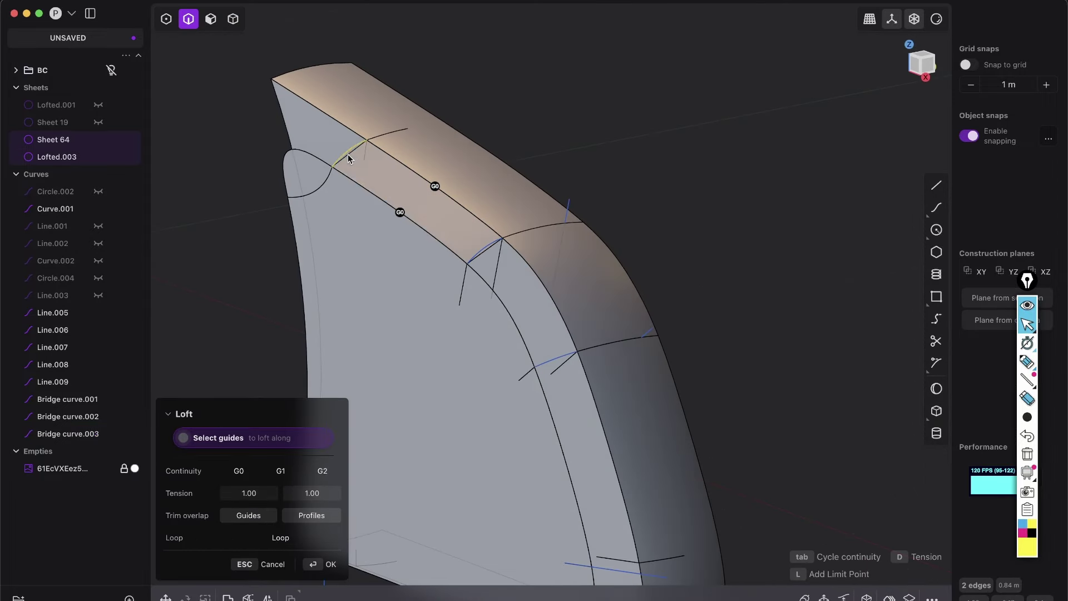
pyautogui.press('Return')
pyautogui.moveTo(482, 257); pyautogui.dragTo(456, 166, button='middle')
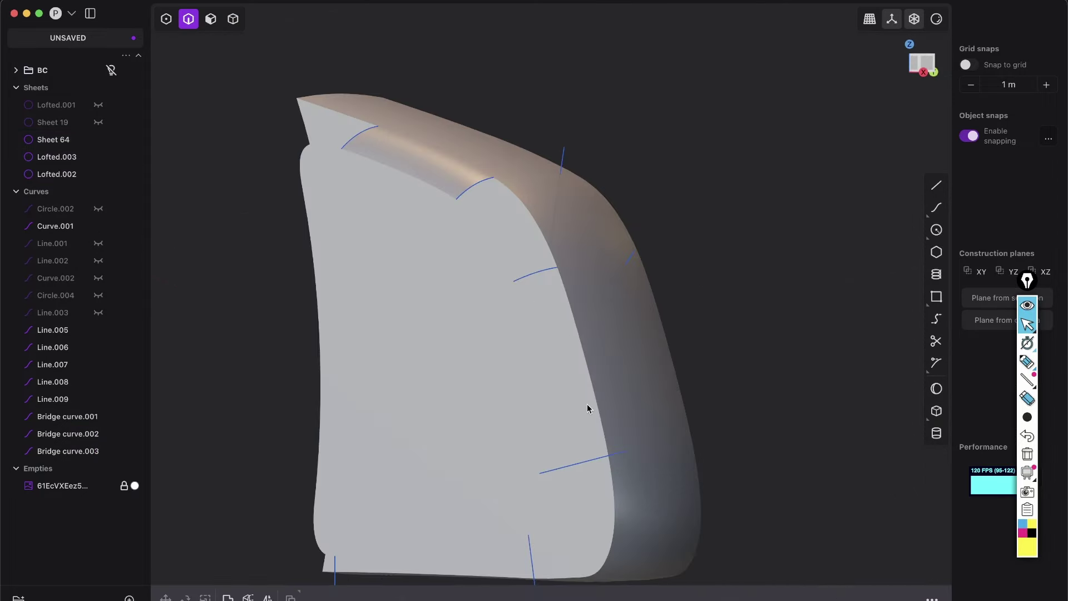
pyautogui.moveTo(588, 409); pyautogui.dragTo(435, 140, button='middle')
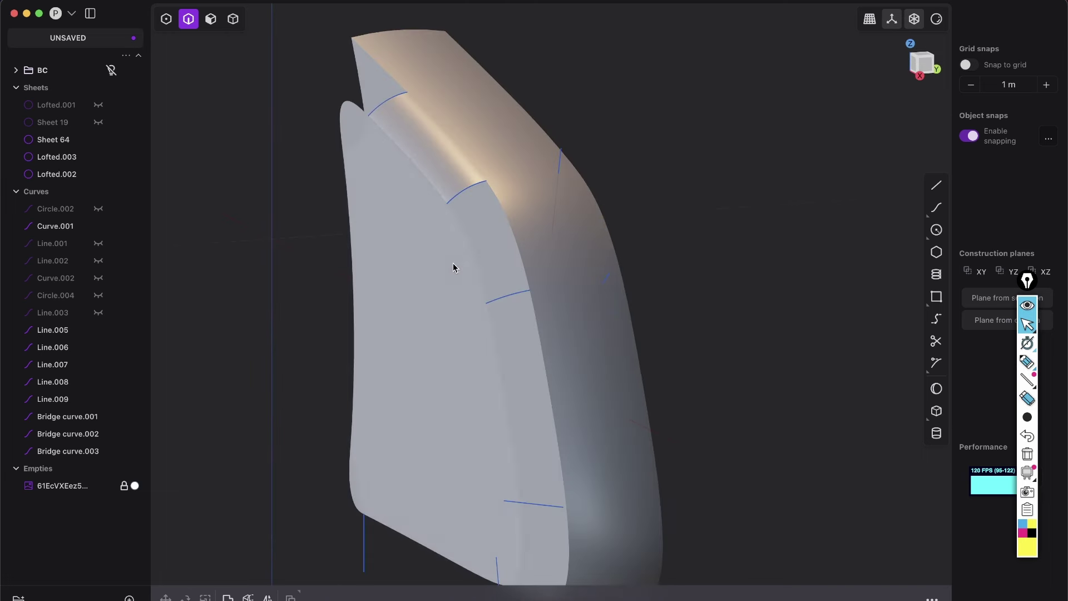
# Undo the loft and the bridge curves between the outer surface and the inner panel
pyautogui.hotkey('ctrl', 'z')
pyautogui.hotkey('ctrl', 'z')
pyautogui.hotkey('ctrl', 'z')
pyautogui.hotkey('ctrl', 'z')
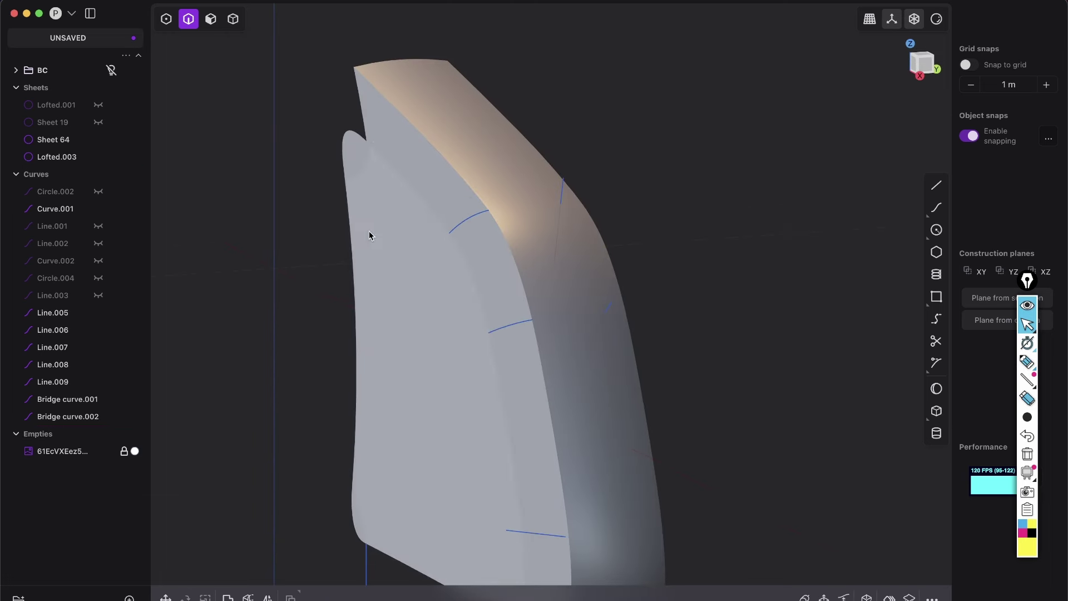
pyautogui.hotkey('ctrl', 'z')
pyautogui.hotkey('ctrl', 'z')
pyautogui.hotkey('ctrl', 'z')
pyautogui.hotkey('ctrl', 'z')
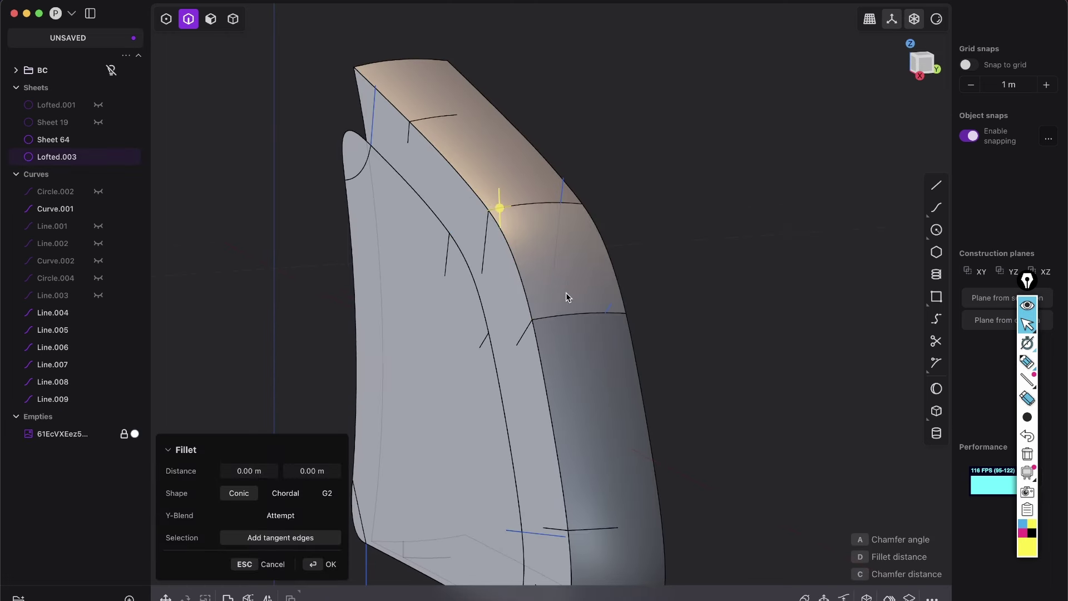
# Undo the imprints of the crossing lines on the outer surface and the inner panel
pyautogui.hotkey('ctrl', 'z')
pyautogui.hotkey('ctrl', 'z')
pyautogui.hotkey('ctrl', 'z')
pyautogui.hotkey('ctrl', 'z')
pyautogui.hotkey('ctrl', 'z')
pyautogui.hotkey('ctrl', 'z')
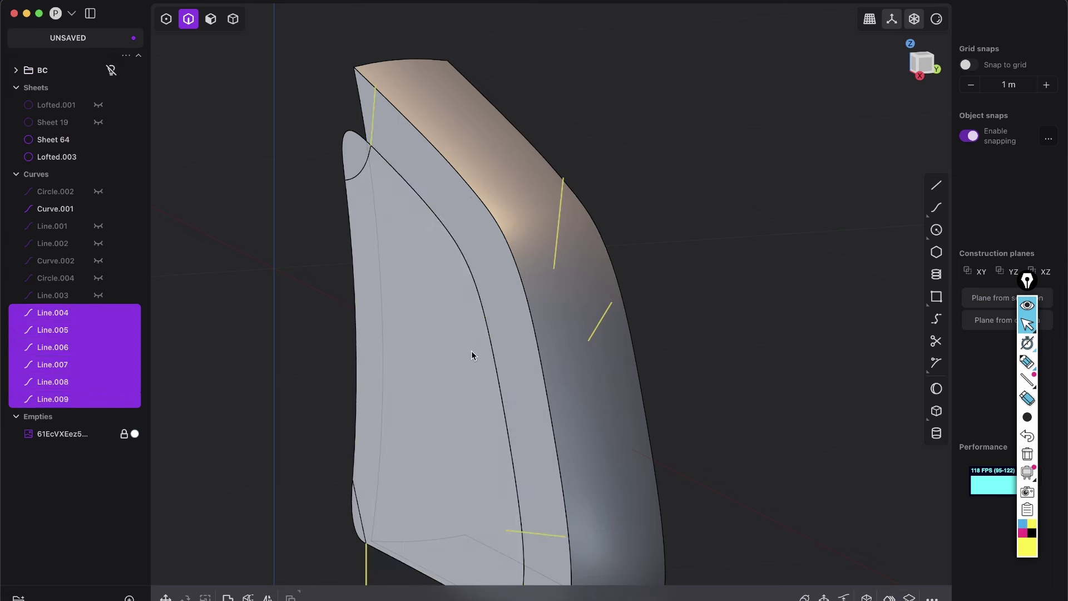
pyautogui.press('super+z')
pyautogui.press('super+z')
pyautogui.press('super+z')
pyautogui.press('super+z')
pyautogui.press('super+z')
pyautogui.press('super+z')
# Delete all six separate crossing lines around the spoke's border
pyautogui.moveTo(506, 406); pyautogui.dragTo(524, 389, button='middle')
pyautogui.scroll(-5, 556, 215)
pyautogui.click(551, 213)
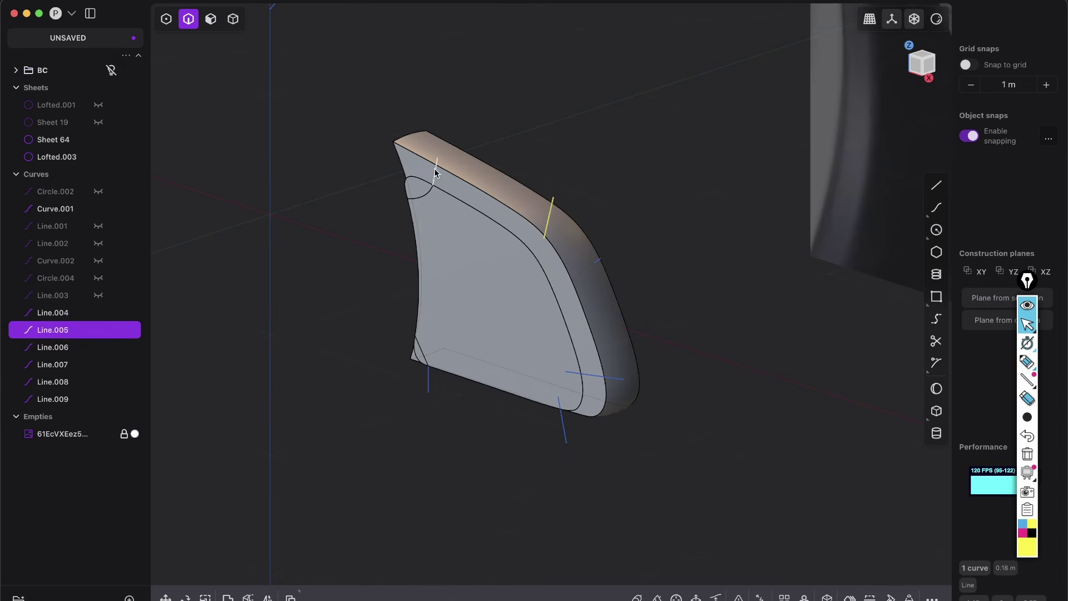
pyautogui.keyDown('shift'); pyautogui.click(435, 173); pyautogui.keyUp('shift')
pyautogui.keyDown('shift'); pyautogui.click(600, 282); pyautogui.keyUp('shift')
pyautogui.keyDown('shift'); pyautogui.click(595, 378); pyautogui.keyUp('shift')
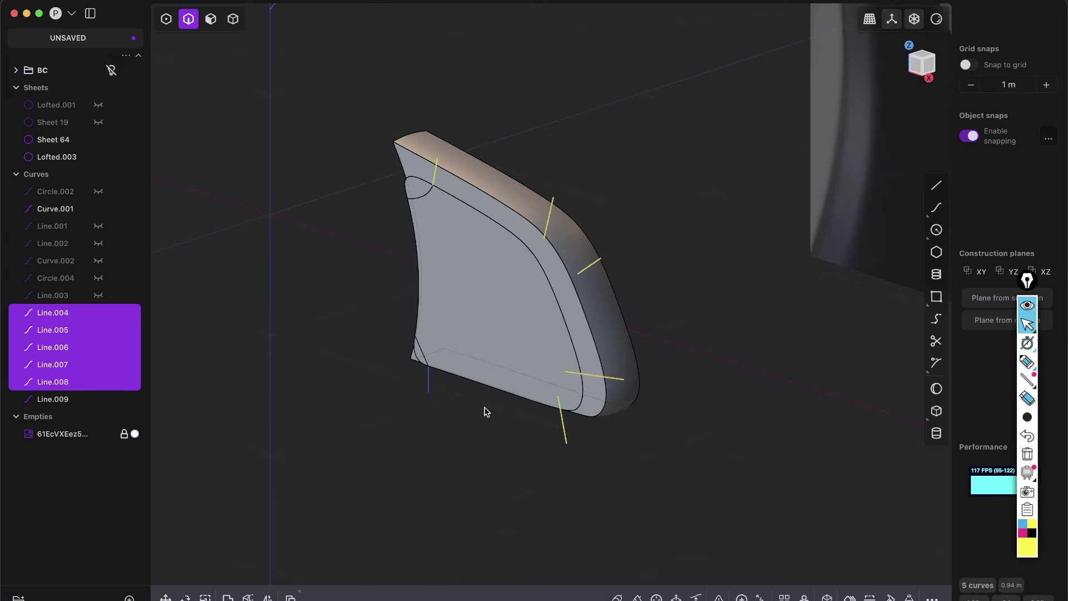
pyautogui.press('x')
pyautogui.click(429, 383)
pyautogui.press('x')
# In the front view, draw a zigzag polyline about 3.7 m long across the spoke's border, between the end points of the panel's two corner edges
pyautogui.moveTo(433, 378); pyautogui.dragTo(531, 296, button='middle')
pyautogui.moveTo(610, 171); pyautogui.dragTo(551, 195, button='middle')
pyautogui.moveTo(434, 405); pyautogui.dragTo(482, 398, button='middle')
pyautogui.click(921, 64)
pyautogui.scroll(3, 412, 295)
pyautogui.keyDown('shift'); pyautogui.moveTo(413, 295); pyautogui.dragTo(441, 239, button='middle'); pyautogui.keyUp('shift')
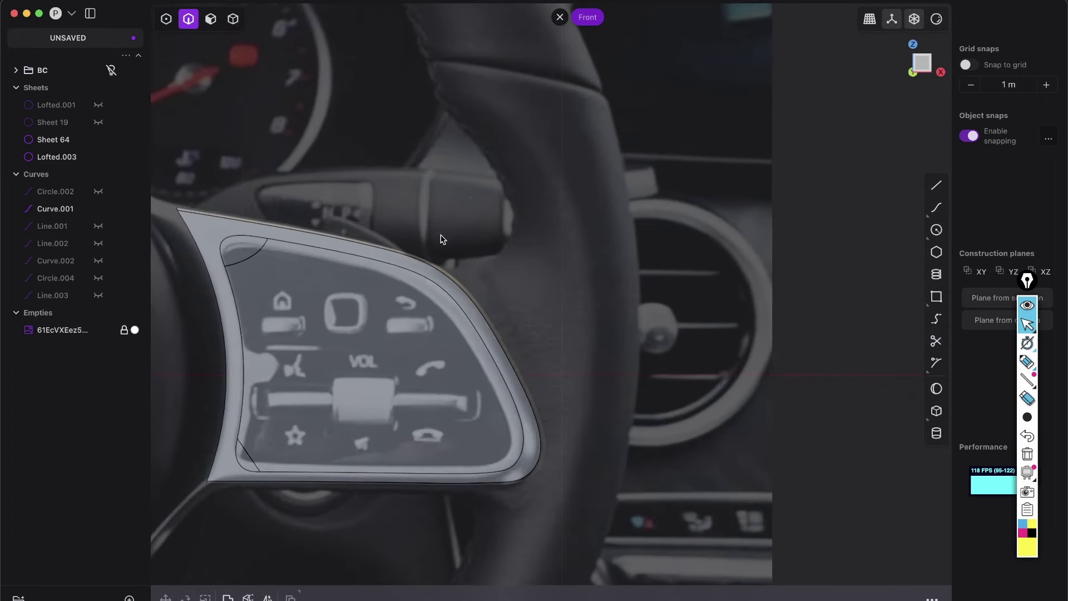
pyautogui.keyDown('shift'); pyautogui.moveTo(267, 262); pyautogui.dragTo(437, 250, button='middle'); pyautogui.keyUp('shift')
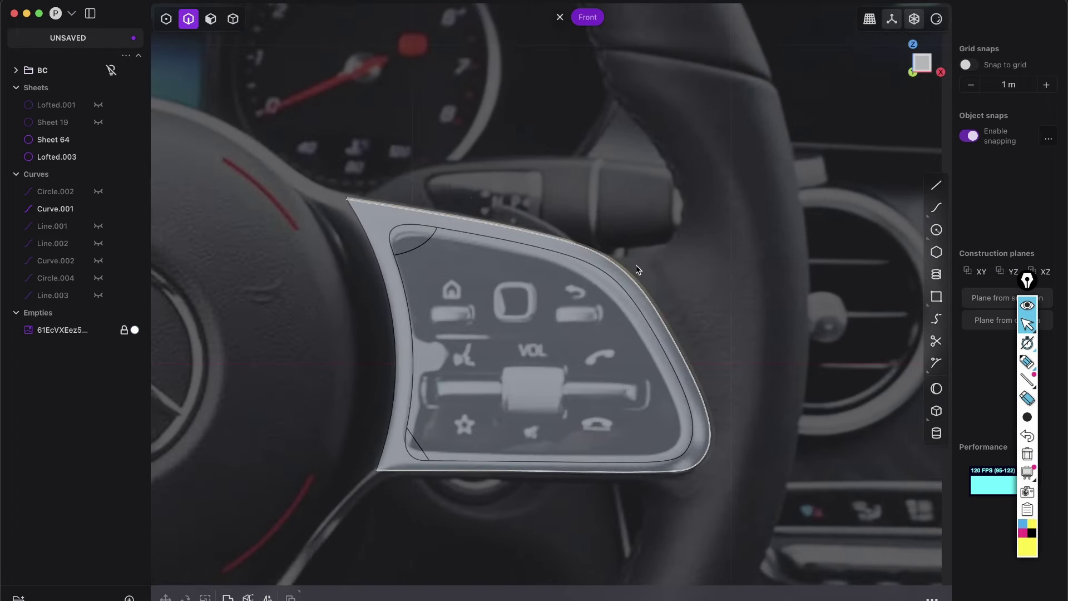
pyautogui.hotkey('ctrl', 'z')
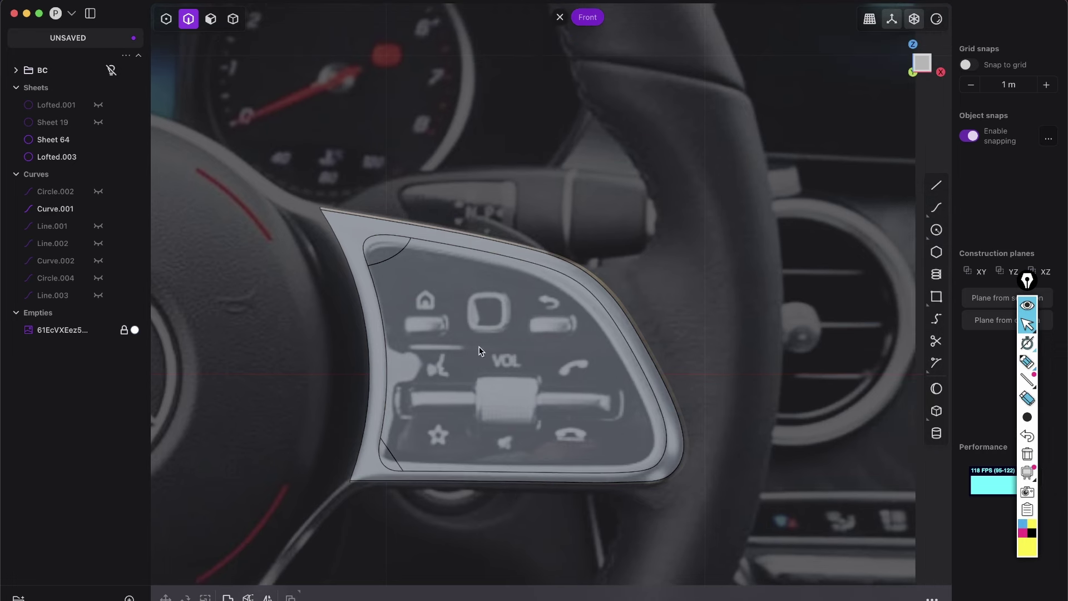
pyautogui.moveTo(474, 318); pyautogui.dragTo(455, 352, button='middle')
pyautogui.click(928, 78)
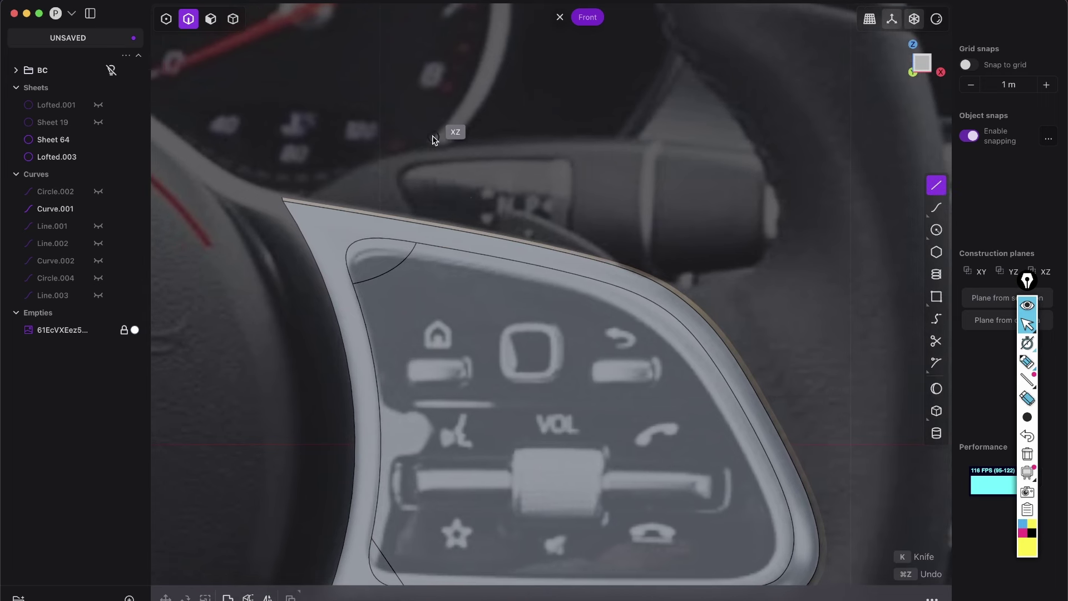
pyautogui.click(413, 242)
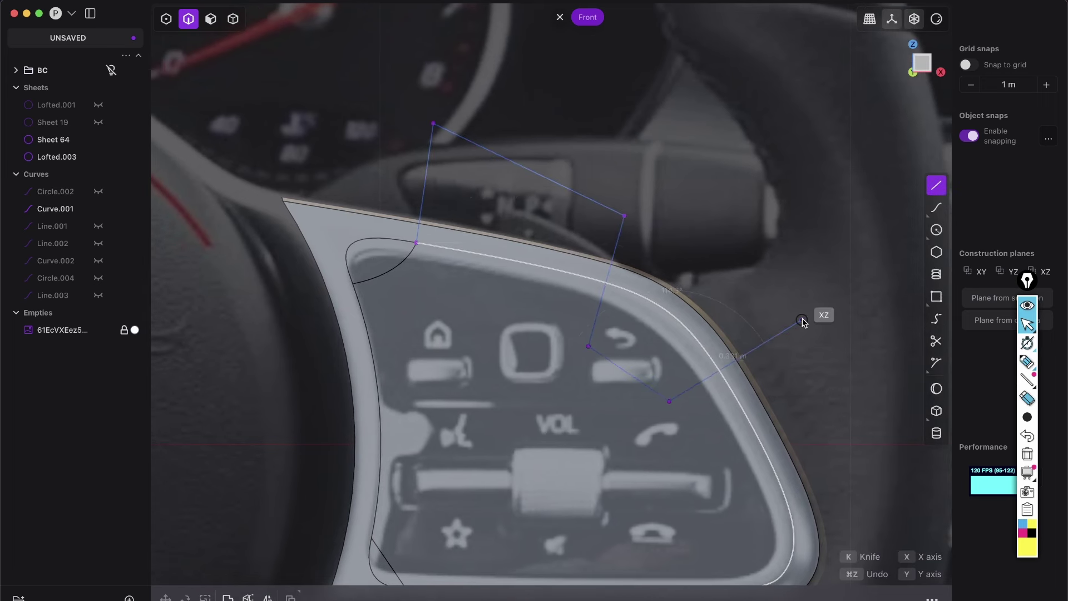
pyautogui.scroll(-5, 799, 383)
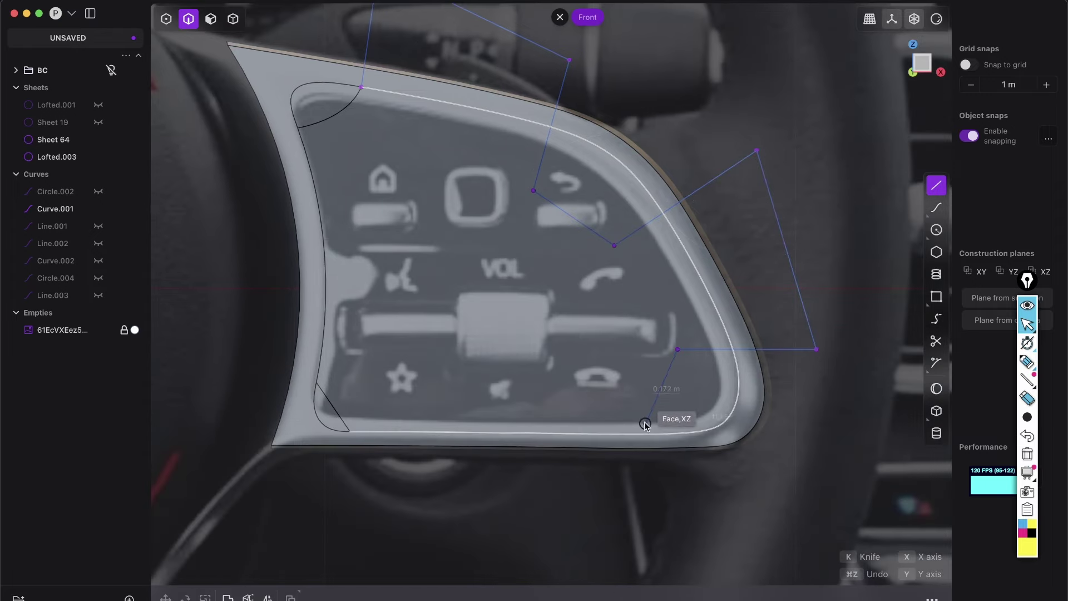
pyautogui.click(341, 512)
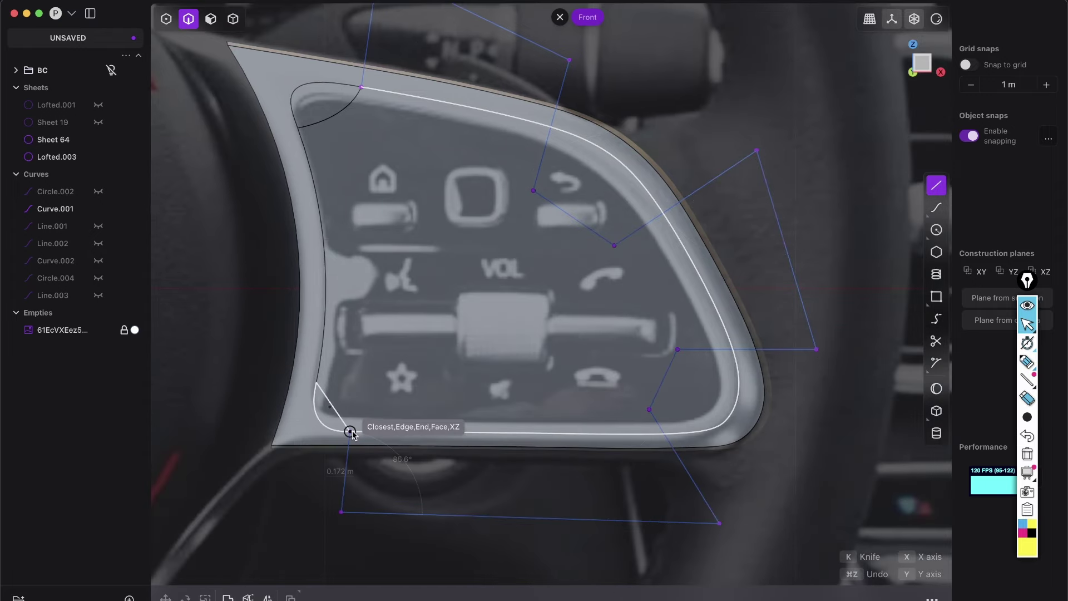
pyautogui.click(349, 430)
pyautogui.rightClick(573, 364)
pyautogui.scroll(-5, 573, 364)
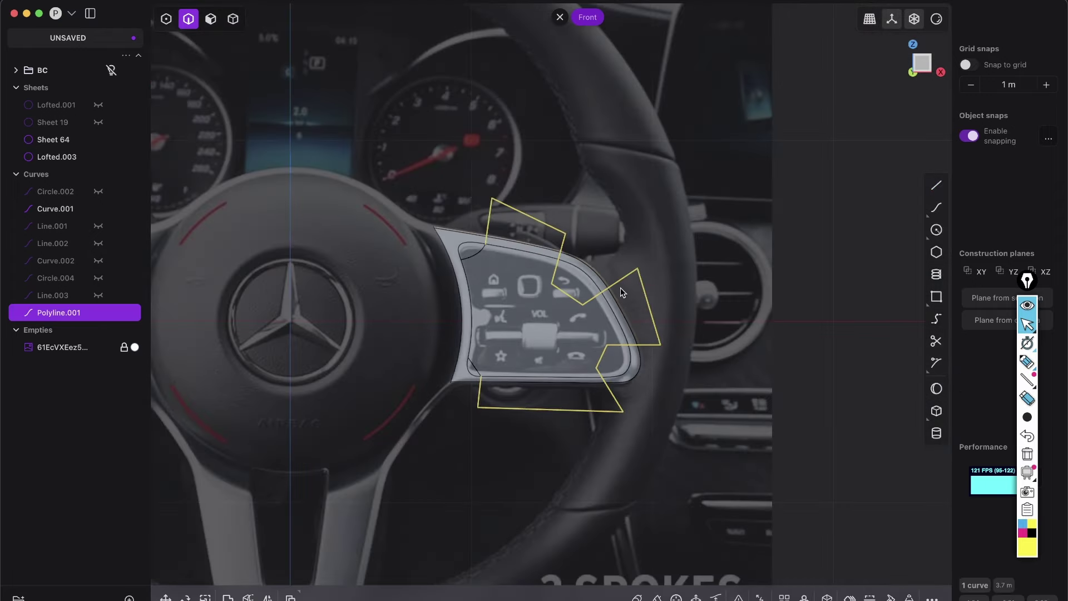
# Imprint the zigzag polyline onto the inner panel sheet
pyautogui.scroll(5, 606, 283)
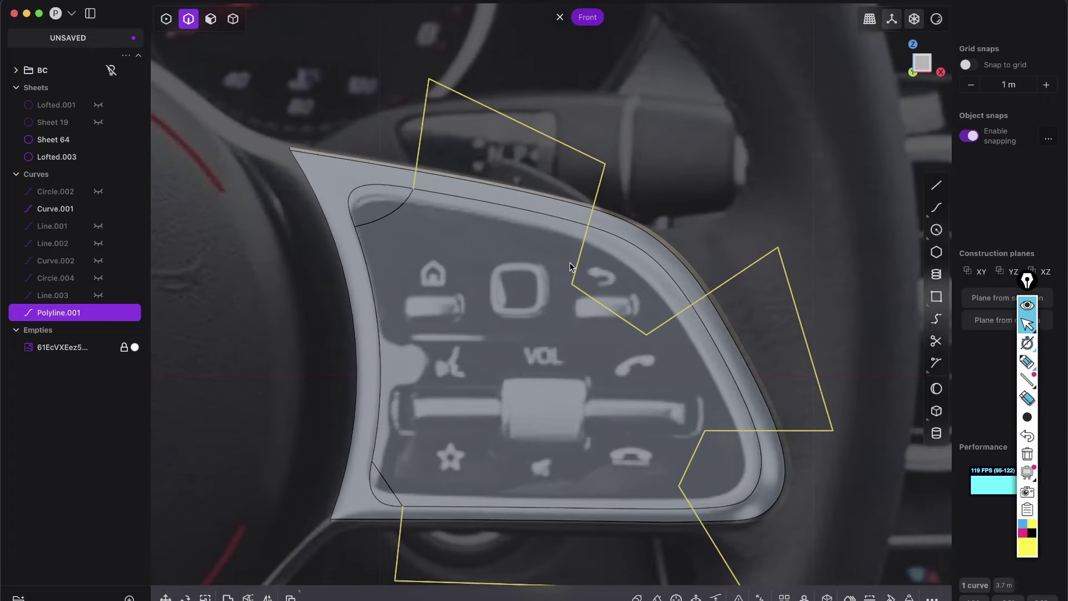
pyautogui.scroll(-2, 570, 266)
pyautogui.scroll(-3, 625, 305)
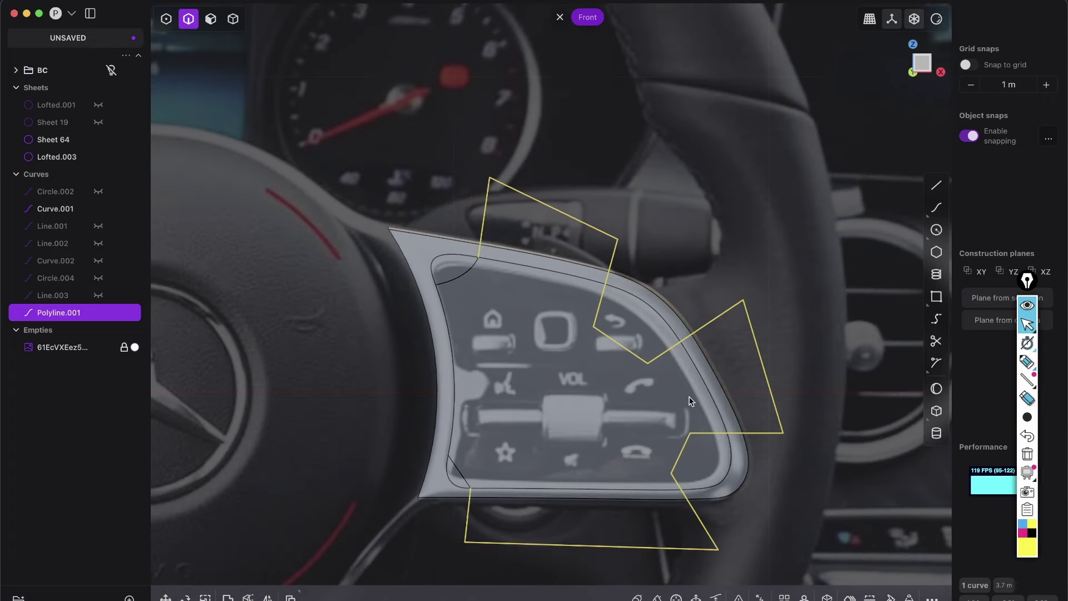
pyautogui.press('i')
pyautogui.click(595, 389)
pyautogui.press('Return')
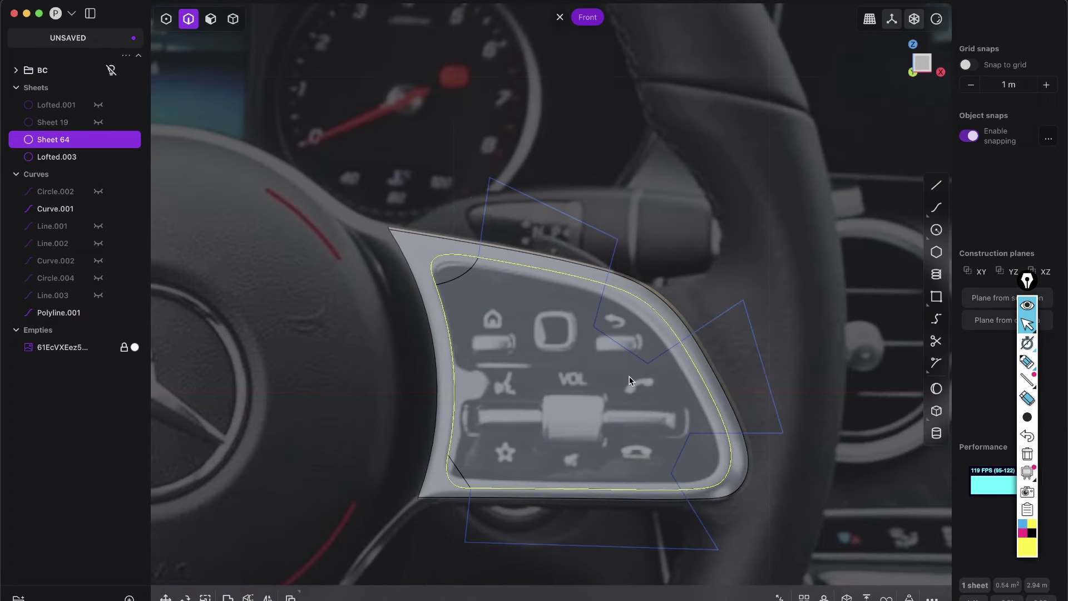
# Imprint the zigzag polyline onto the outer lofted surface as well
pyautogui.moveTo(589, 372); pyautogui.dragTo(559, 372, button='middle')
pyautogui.click(608, 238)
pyautogui.press('i')
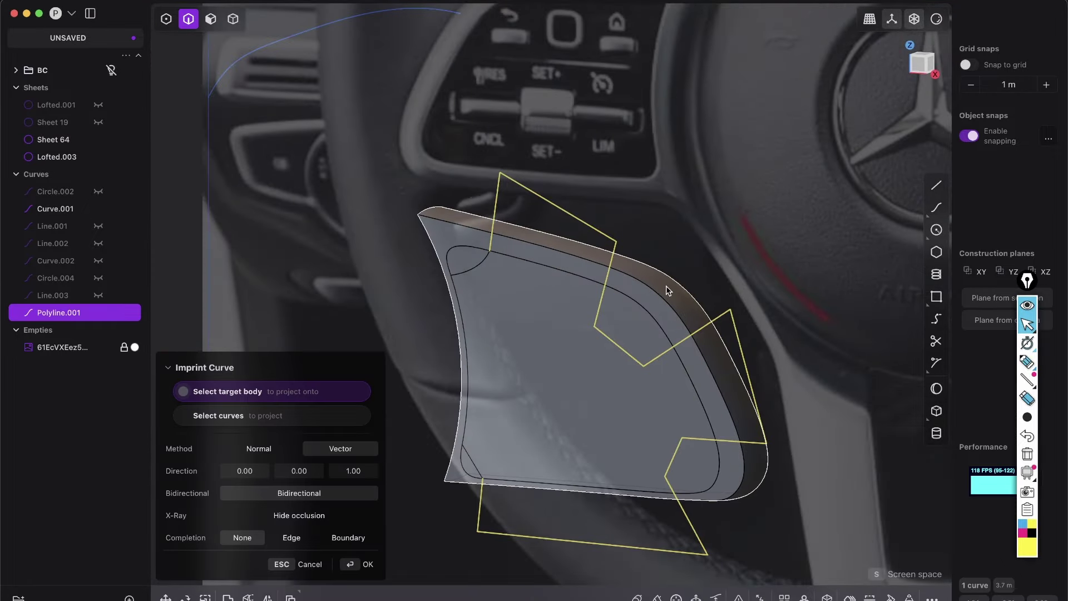
pyautogui.click(671, 308)
pyautogui.press('Return')
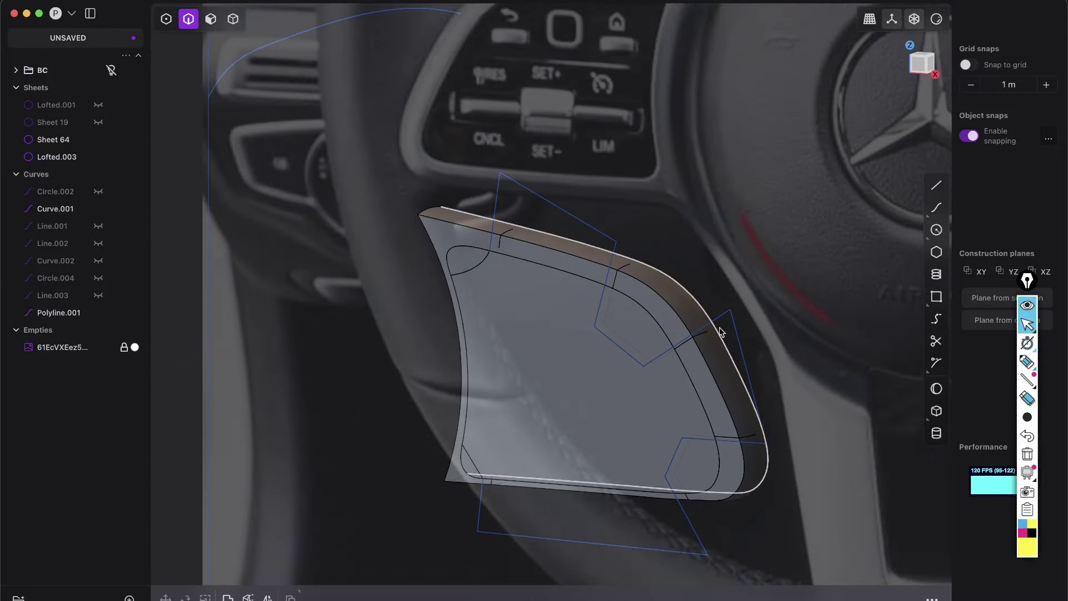
# Bridge the outer surface's imprinted edge to the inner panel's corner edge at the uppermost crossing, with G0 end curvature
pyautogui.moveTo(697, 328); pyautogui.dragTo(485, 288, button='middle')
pyautogui.scroll(3, 610, 209)
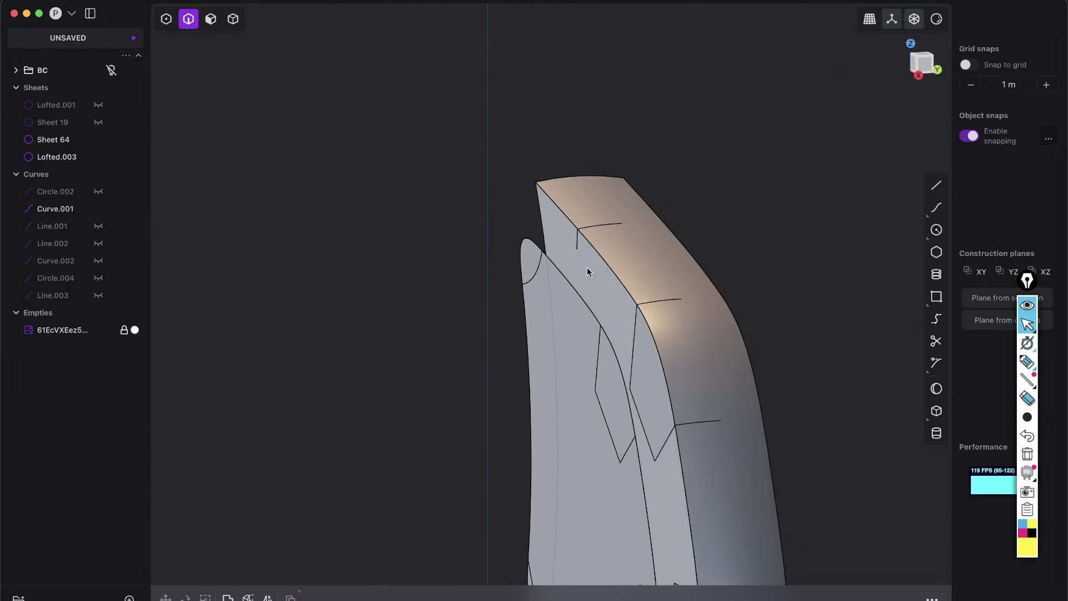
pyautogui.click(593, 225)
pyautogui.press('b')
pyautogui.hotkey('shift', 'b')
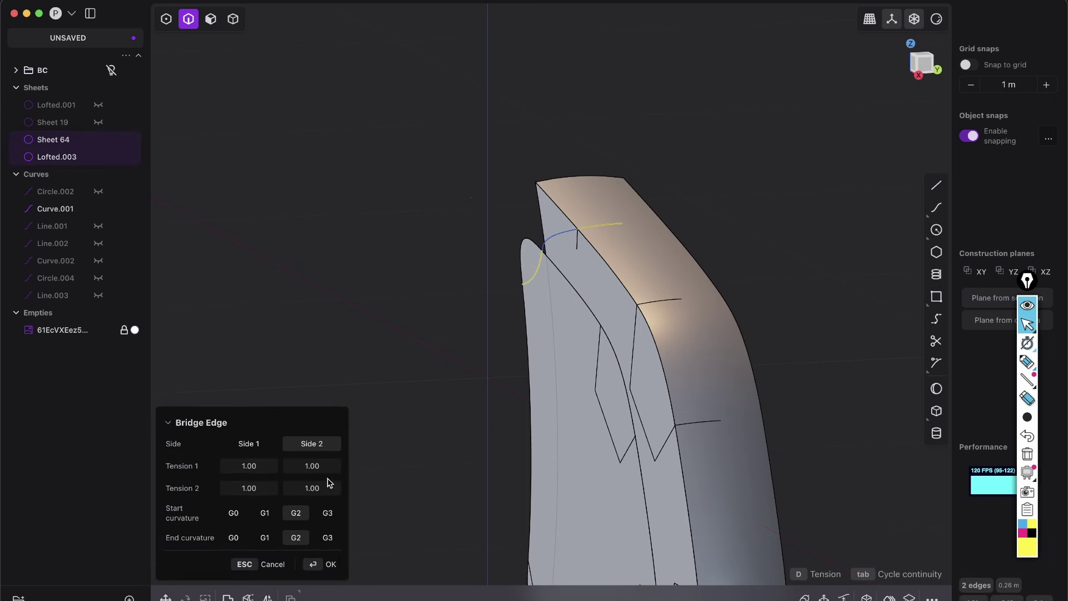
pyautogui.click(234, 537)
pyautogui.press('Return')
# Bridge the imprinted edges of the outer surface and inner panel at the second crossing, with G0 end curvature
pyautogui.moveTo(605, 395); pyautogui.dragTo(570, 240, button='middle')
pyautogui.click(570, 240)
pyautogui.press('f')
pyautogui.press('b')
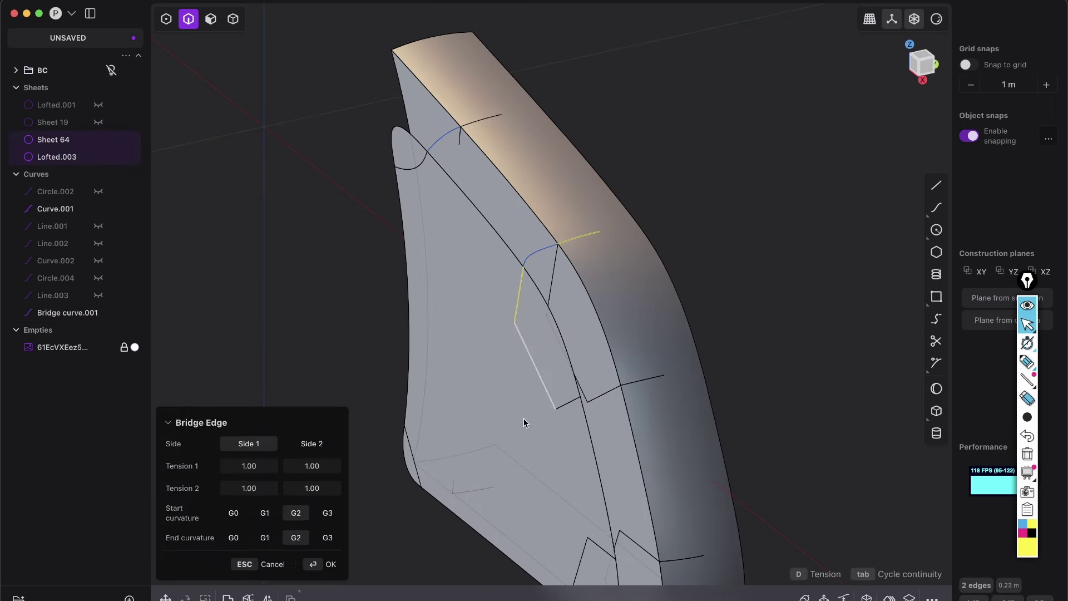
pyautogui.click(233, 537)
pyautogui.press('Return')
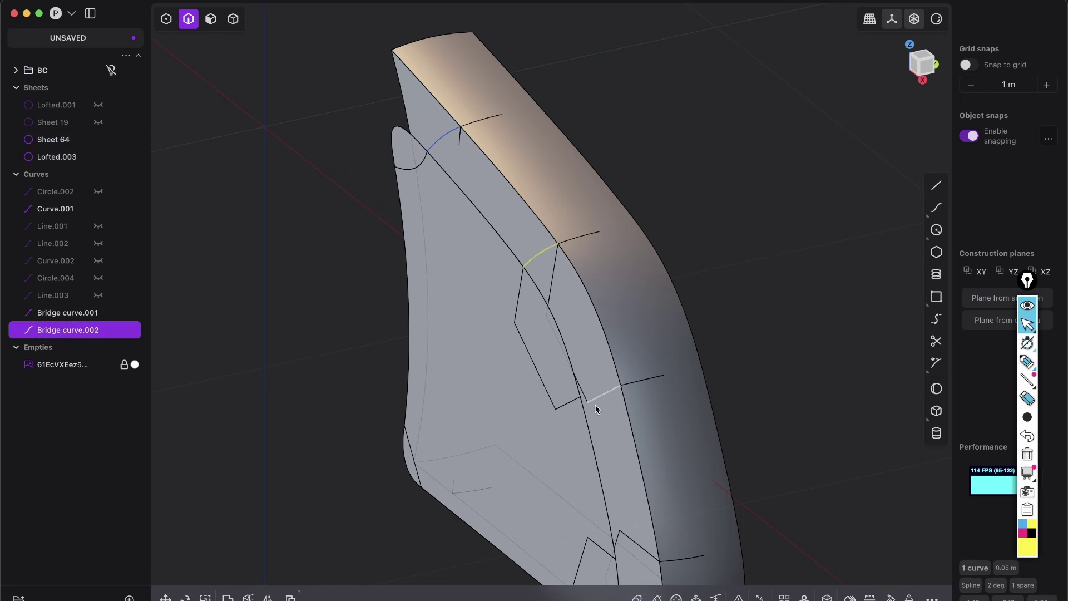
# Bridge the imprinted edges at the third crossing with G1 start and G0 end curvature, and bridge the remaining three crossings
pyautogui.moveTo(595, 405); pyautogui.dragTo(643, 387, button='middle')
pyautogui.click(644, 386)
pyautogui.press('f')
pyautogui.press('b')
pyautogui.moveTo(554, 424); pyautogui.dragTo(621, 295, button='middle')
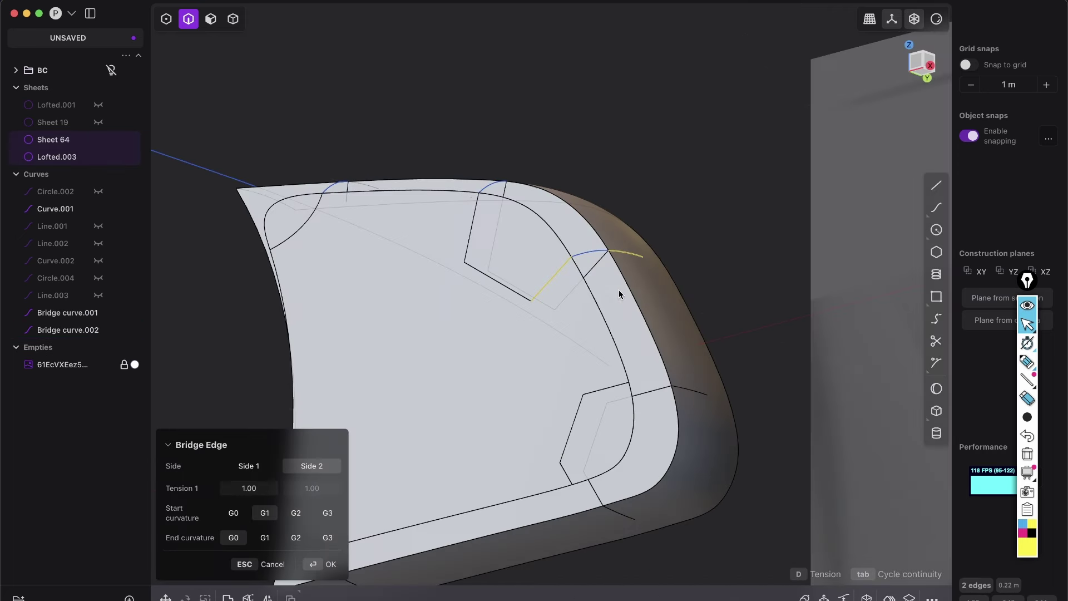
pyautogui.press('Return')
pyautogui.click(694, 391)
pyautogui.keyDown('shift'); pyautogui.click(606, 389); pyautogui.keyUp('shift')
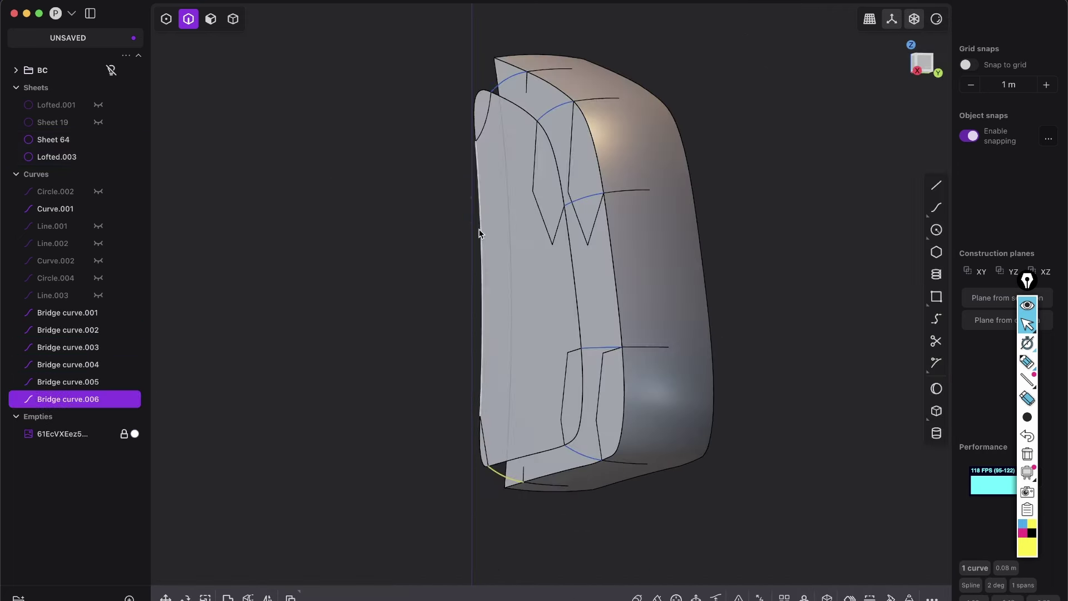
# Loft through all six bridge curves, guided by the inner panel's border edges with G0 and the outer surface's border edges with G1
pyautogui.click(507, 86)
pyautogui.keyDown('shift'); pyautogui.click(555, 113); pyautogui.keyUp('shift')
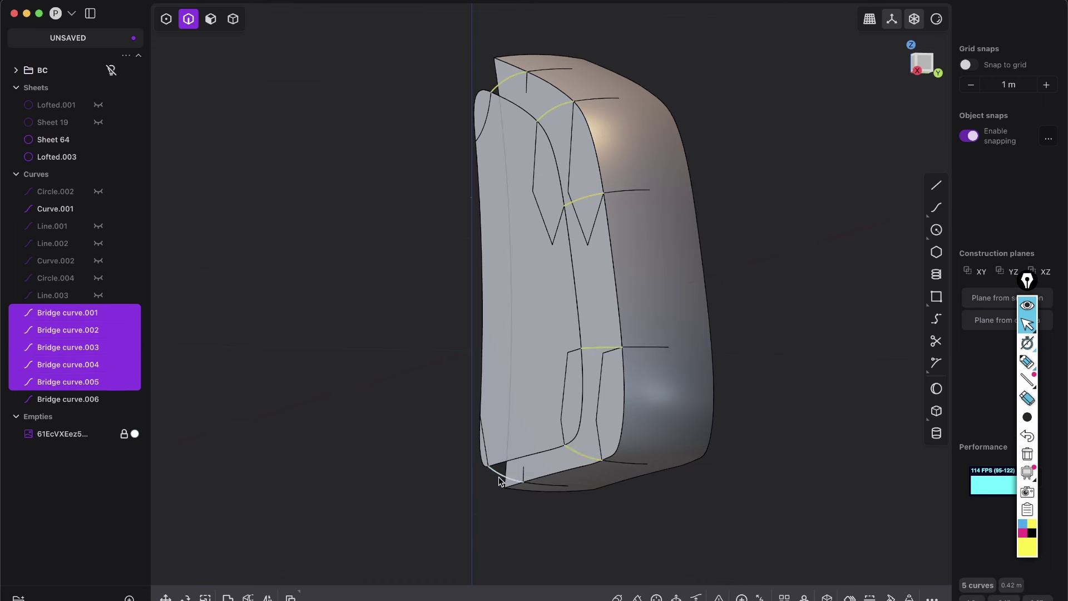
pyautogui.press('l')
pyautogui.moveTo(555, 167); pyautogui.dragTo(537, 119, button='middle')
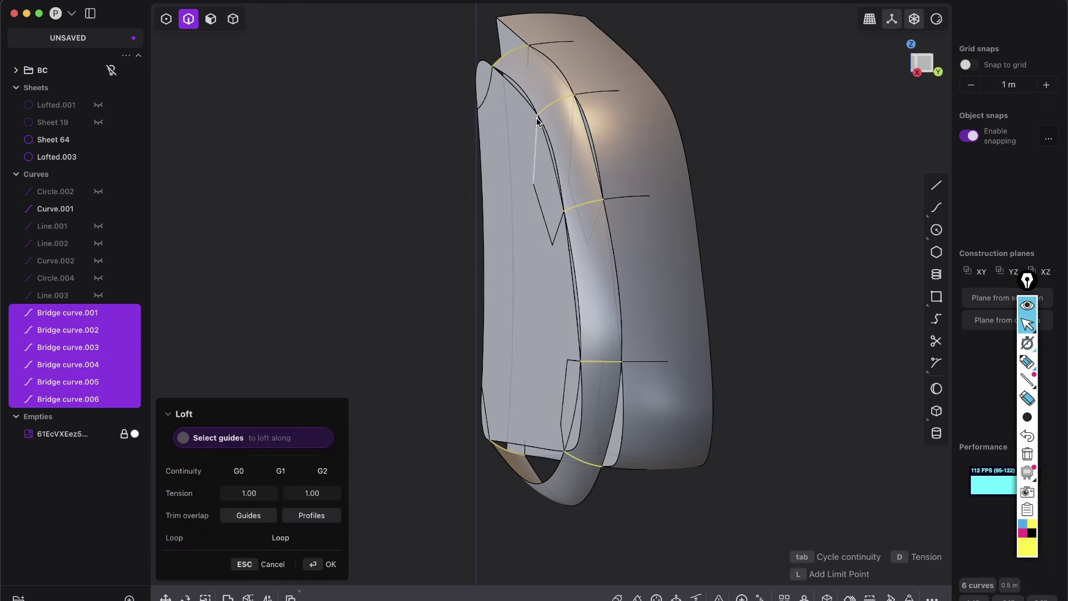
pyautogui.click(515, 93)
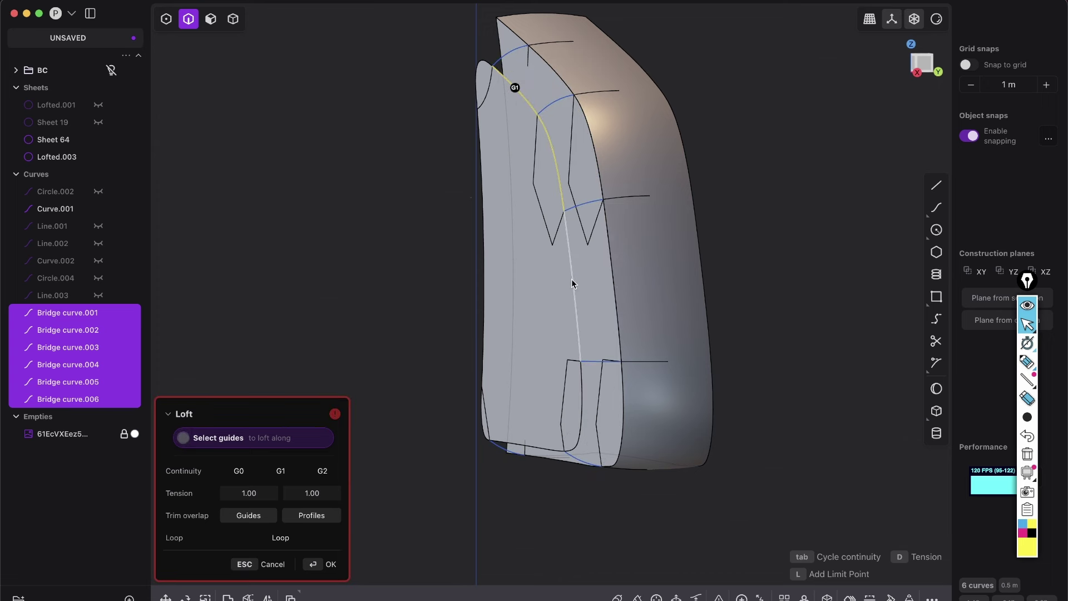
pyautogui.moveTo(572, 284); pyautogui.dragTo(591, 357, button='middle')
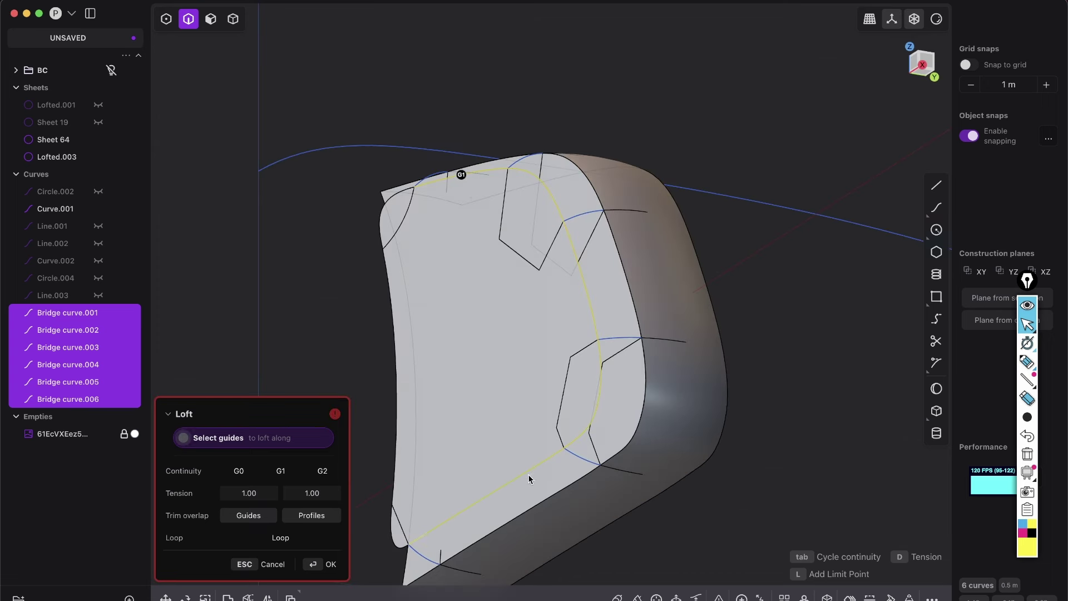
pyautogui.moveTo(529, 479); pyautogui.dragTo(560, 199, button='middle')
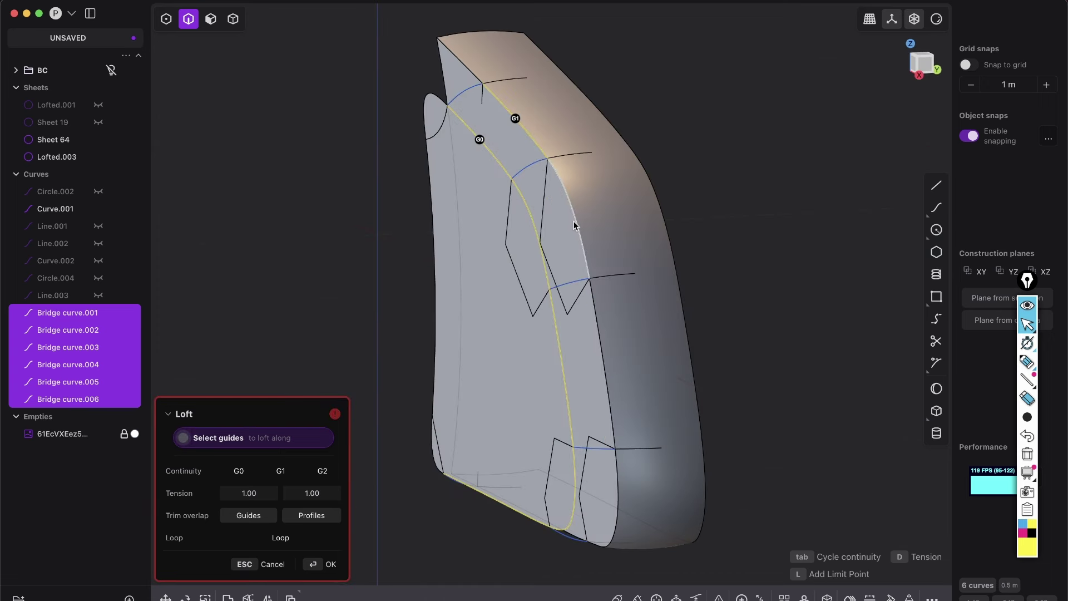
pyautogui.moveTo(597, 326); pyautogui.dragTo(777, 243, button='middle')
pyautogui.press('Return')
# Examine the blended spoke's transition surface from several angles, with and without edges displayed
pyautogui.hotkey('alt', 'e')
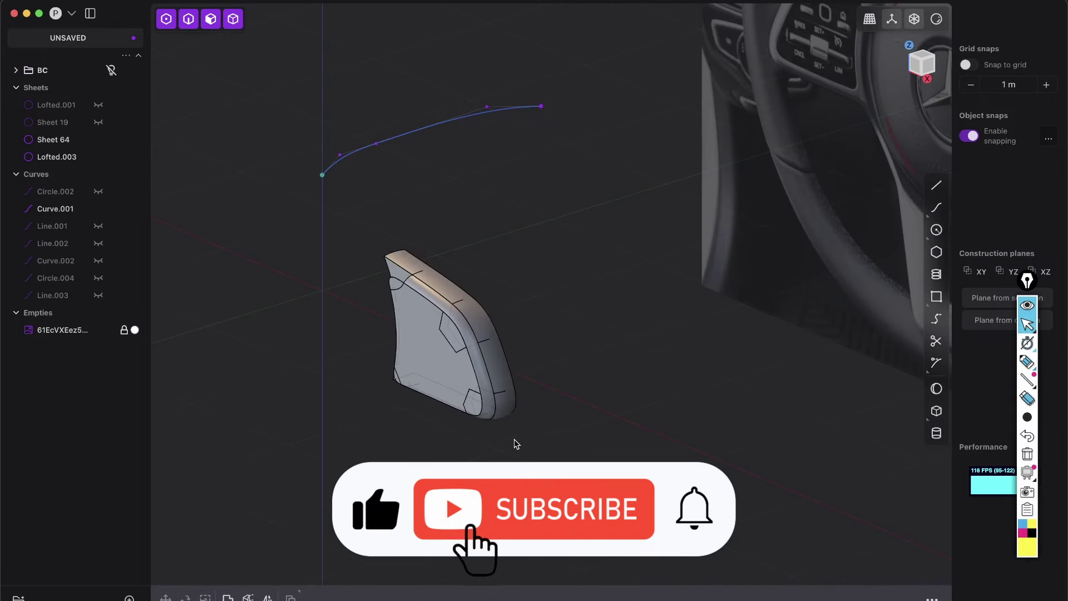
pyautogui.scroll(3, 456, 361)
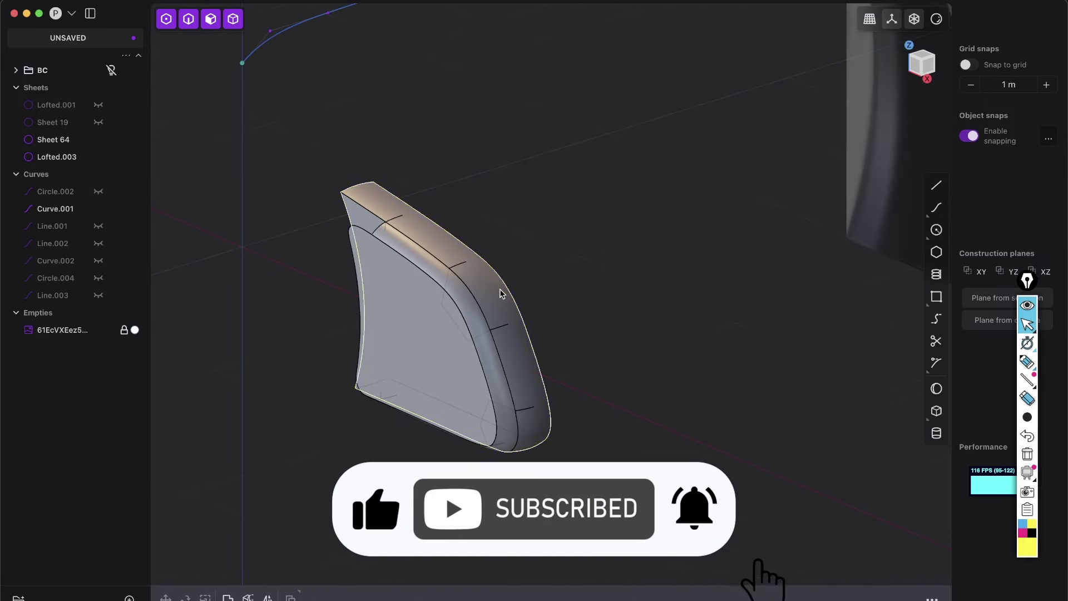
pyautogui.scroll(-3, 465, 305)
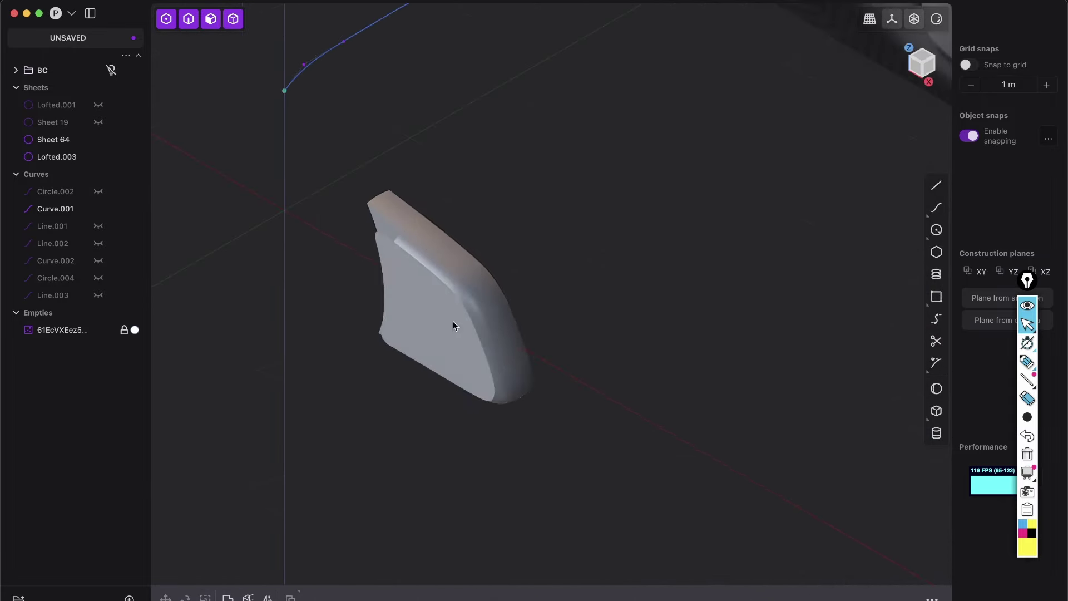
pyautogui.scroll(3, 452, 321)
pyautogui.moveTo(453, 322); pyautogui.dragTo(530, 298, button='middle')
pyautogui.scroll(-3, 529, 300)
pyautogui.keyDown('shift'); pyautogui.moveTo(454, 283); pyautogui.dragTo(526, 432, button='middle'); pyautogui.keyUp('shift')
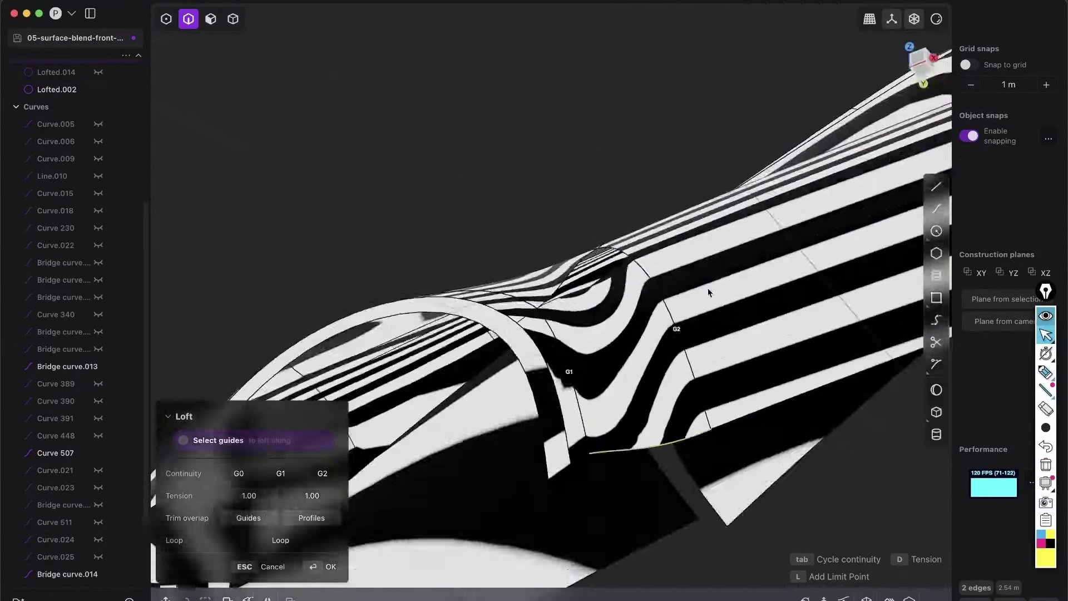
pyautogui.hotkey('shift', 'e')
pyautogui.press('Tab')
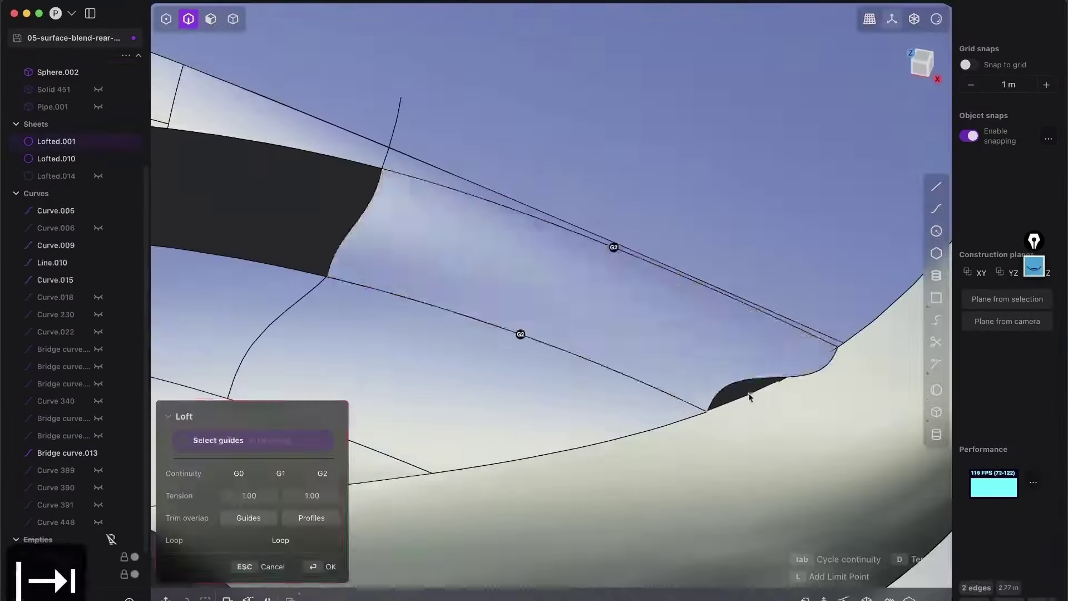
pyautogui.hotkey('shift', 'a')
pyautogui.press('Tab')
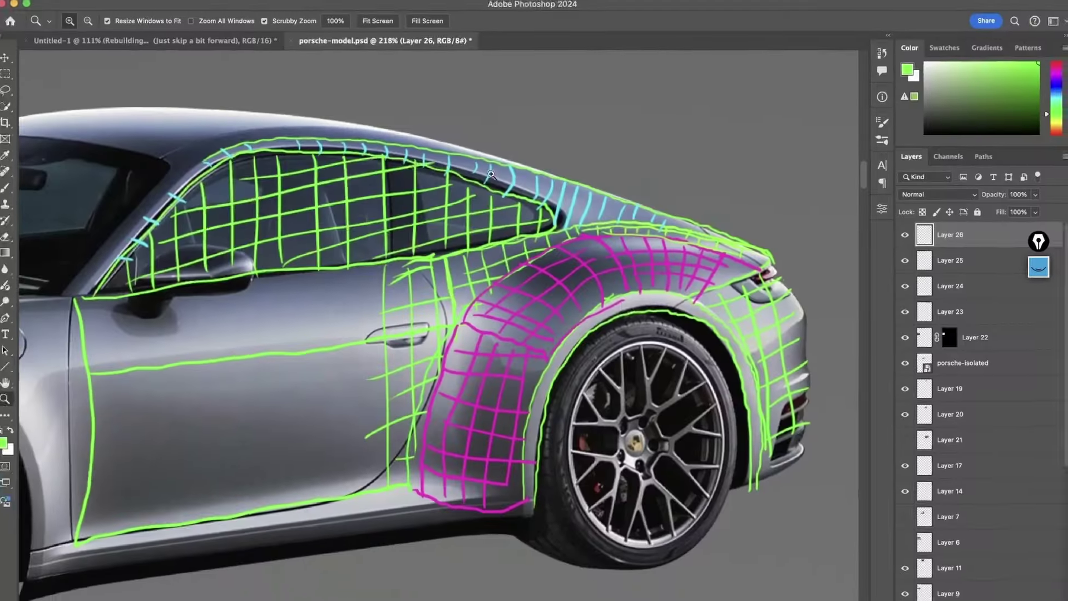